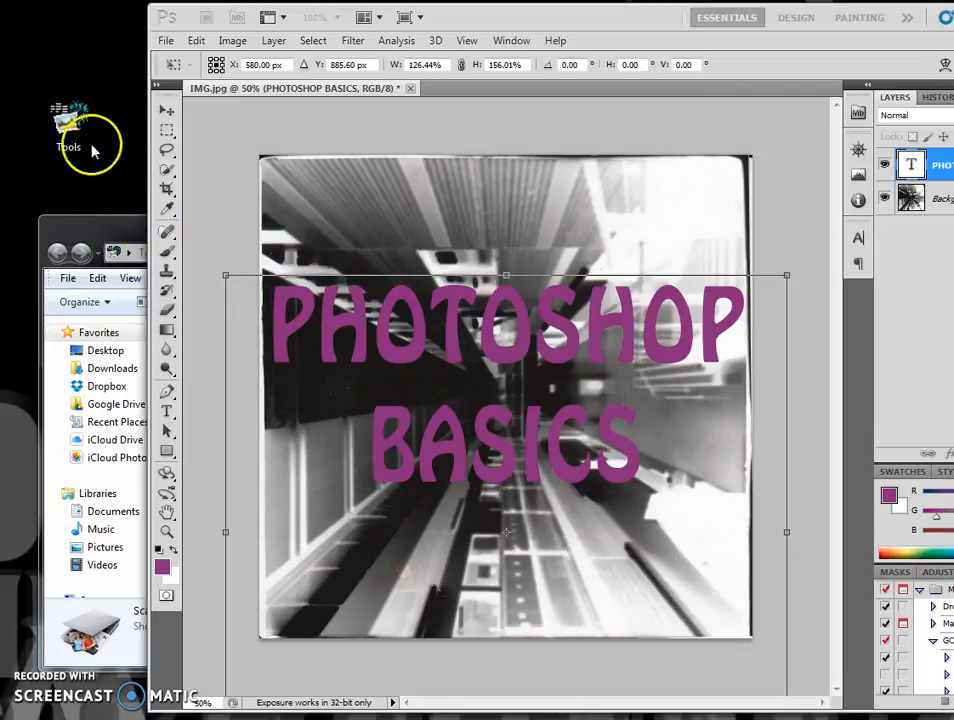
Step: Launch the Scan shortcut from the Tools folder and start a scan in Canon MP Navigator EX to view the ScanGear window
{"action": "left_click", "coordinate": [98, 230]}
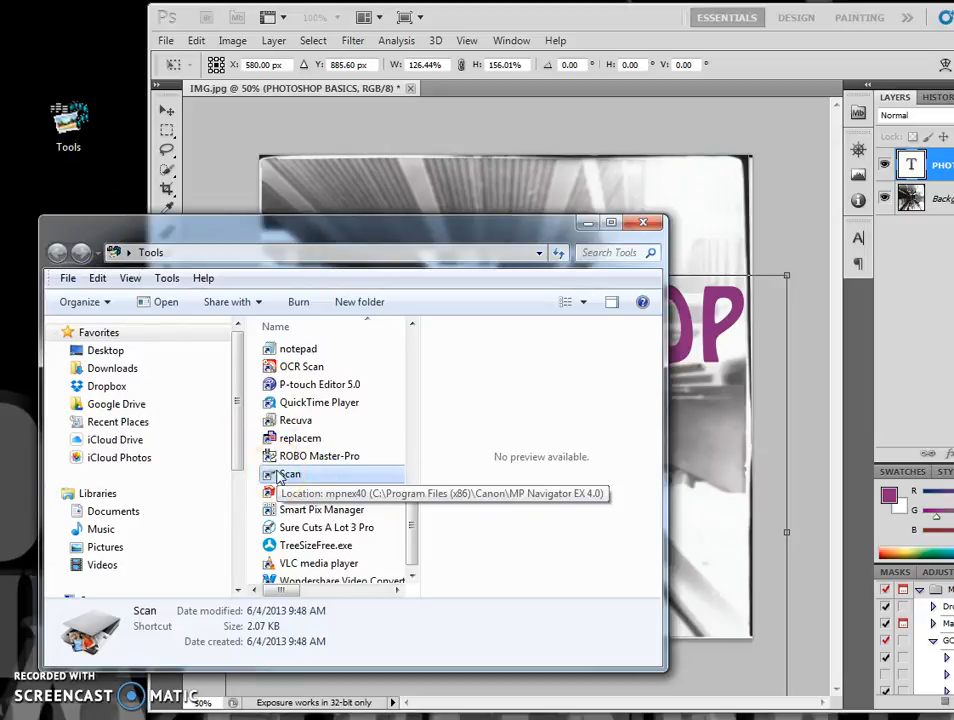
{"action": "double_click", "coordinate": [281, 476]}
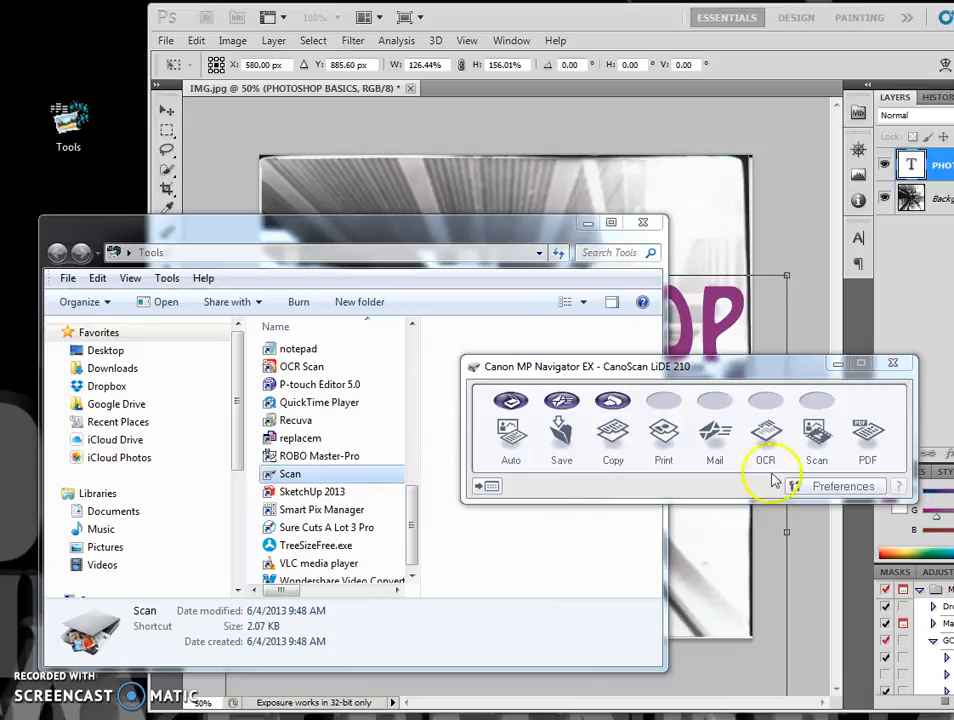
{"action": "left_click", "coordinate": [815, 435]}
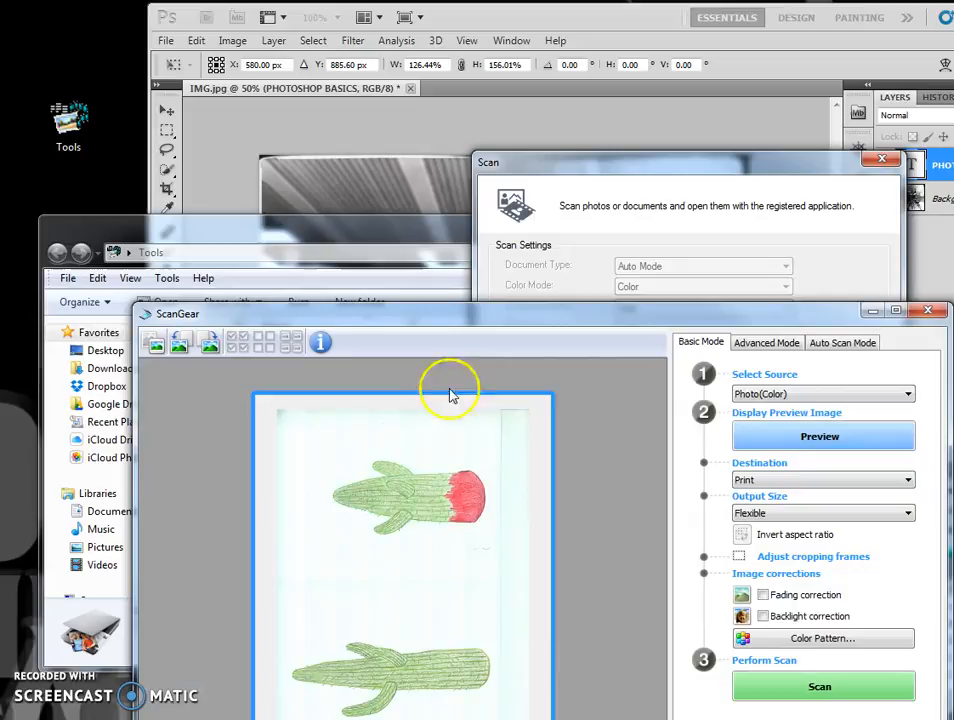
{"action": "left_click_drag", "start_coordinate": [603, 320], "coordinate": [571, 206]}
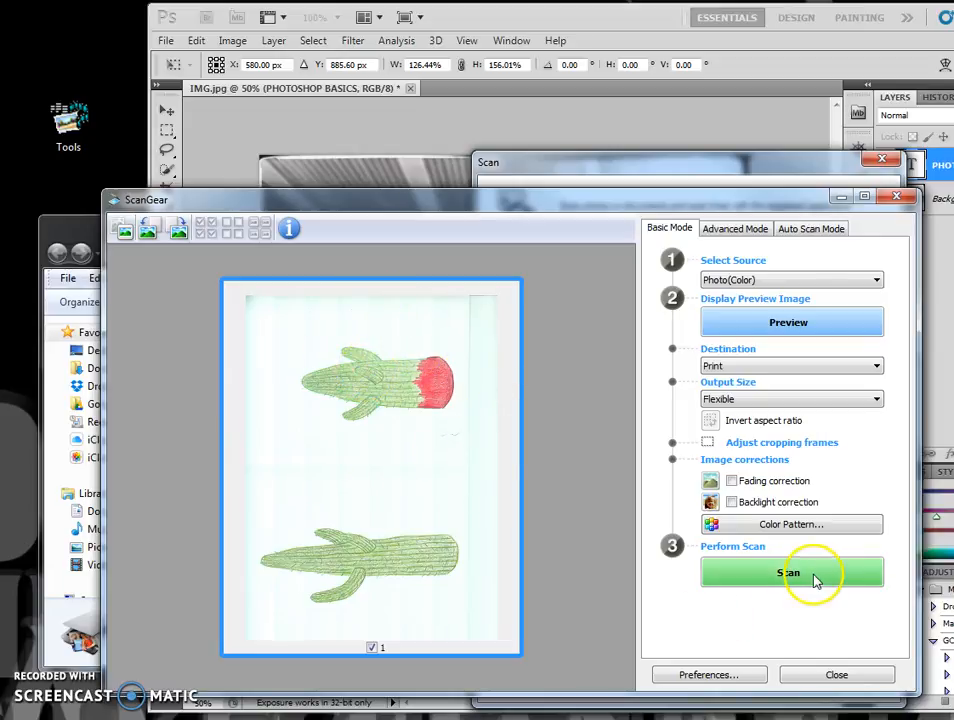
Step: Close ScanGear, review the available save formats in the Scan settings and choose JPEG/Exif
{"action": "left_click", "coordinate": [906, 201]}
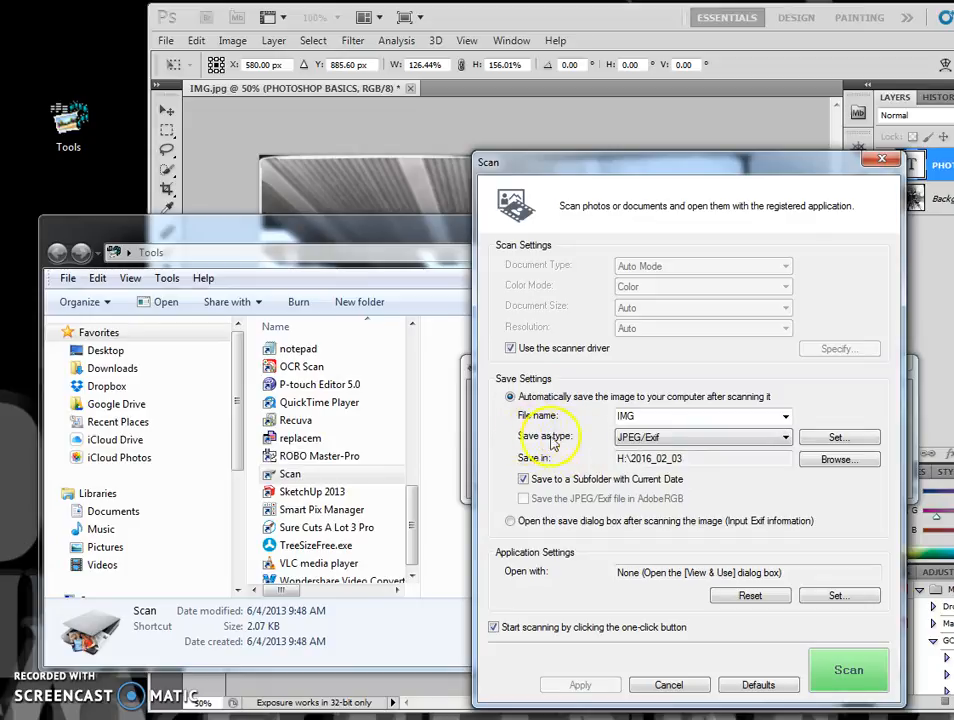
{"action": "left_click", "coordinate": [686, 440]}
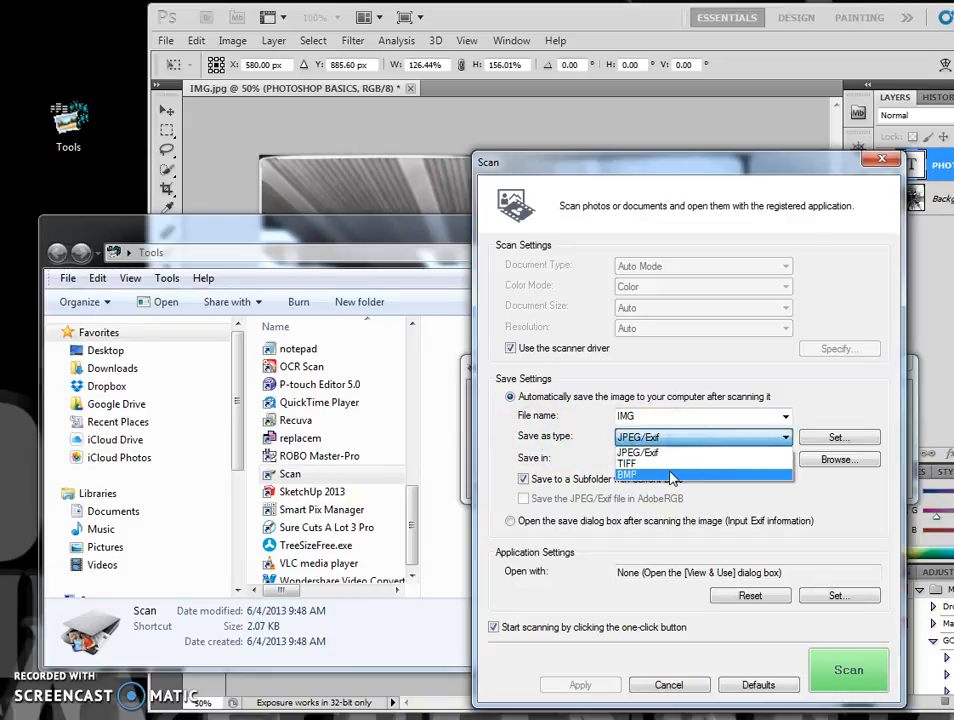
{"action": "left_click", "coordinate": [679, 453]}
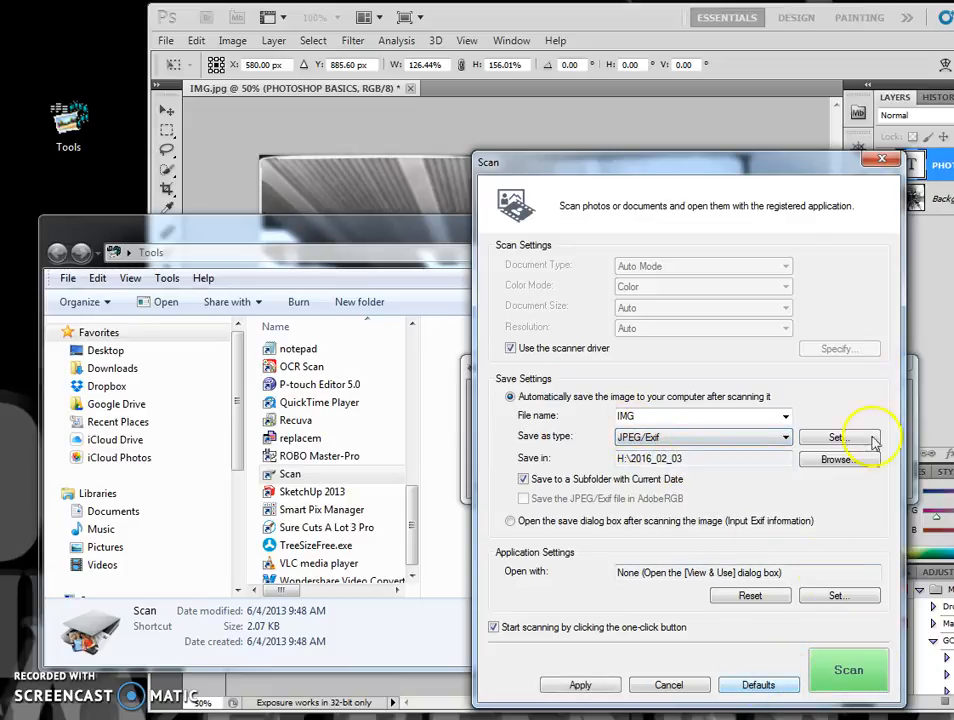
Step: Close the Scan settings, Canon MP Navigator EX and the Tools folder, and return to the full Photoshop workspace
{"action": "left_click", "coordinate": [882, 162]}
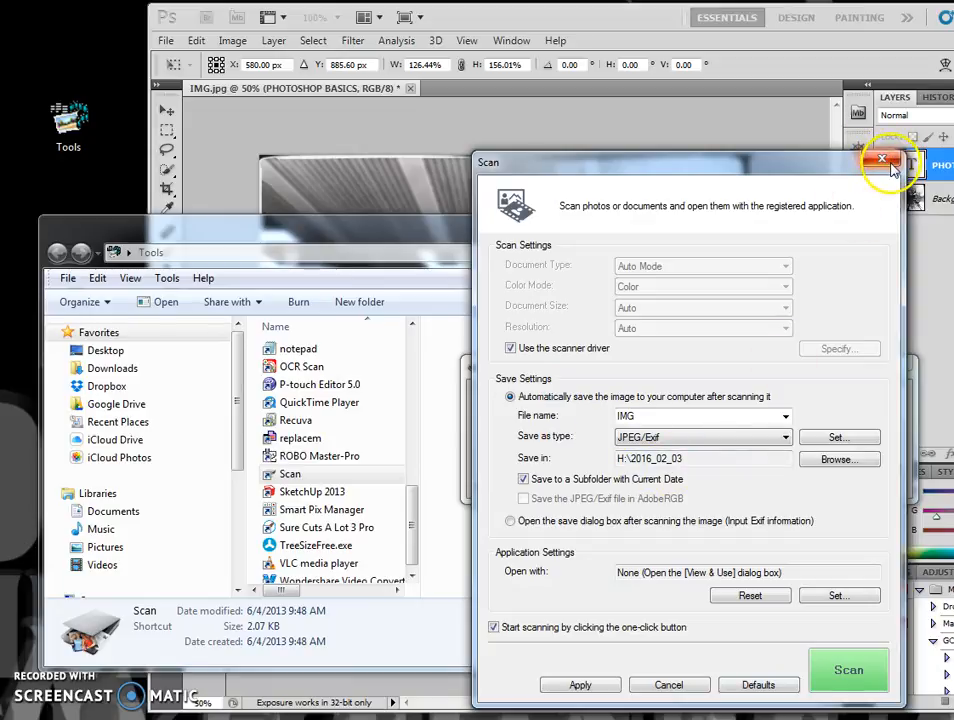
{"action": "left_click", "coordinate": [889, 366]}
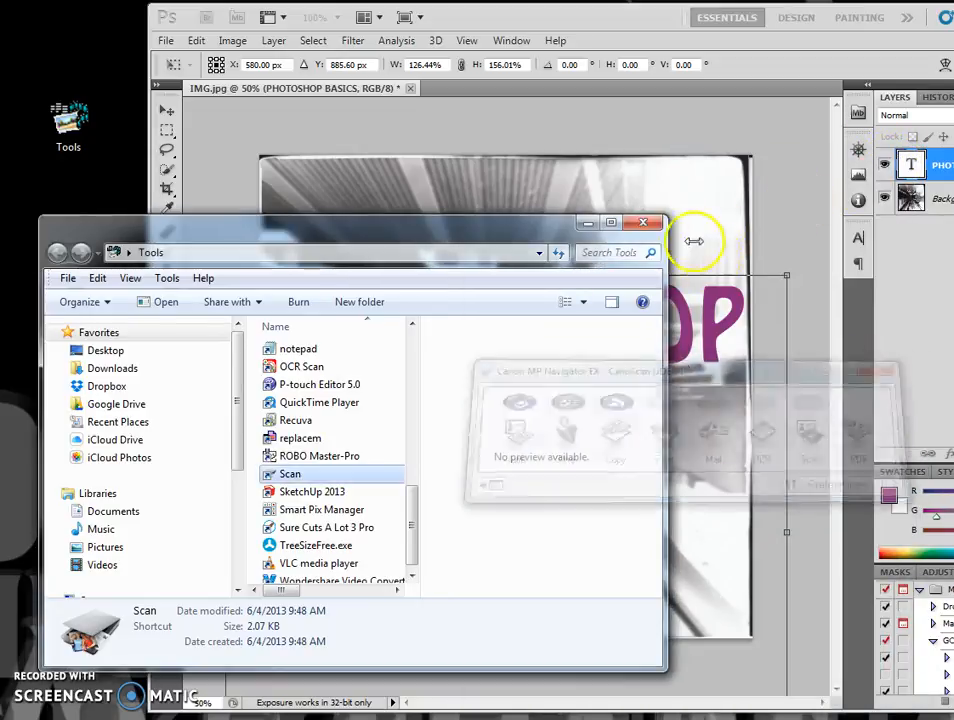
{"action": "left_click", "coordinate": [643, 222]}
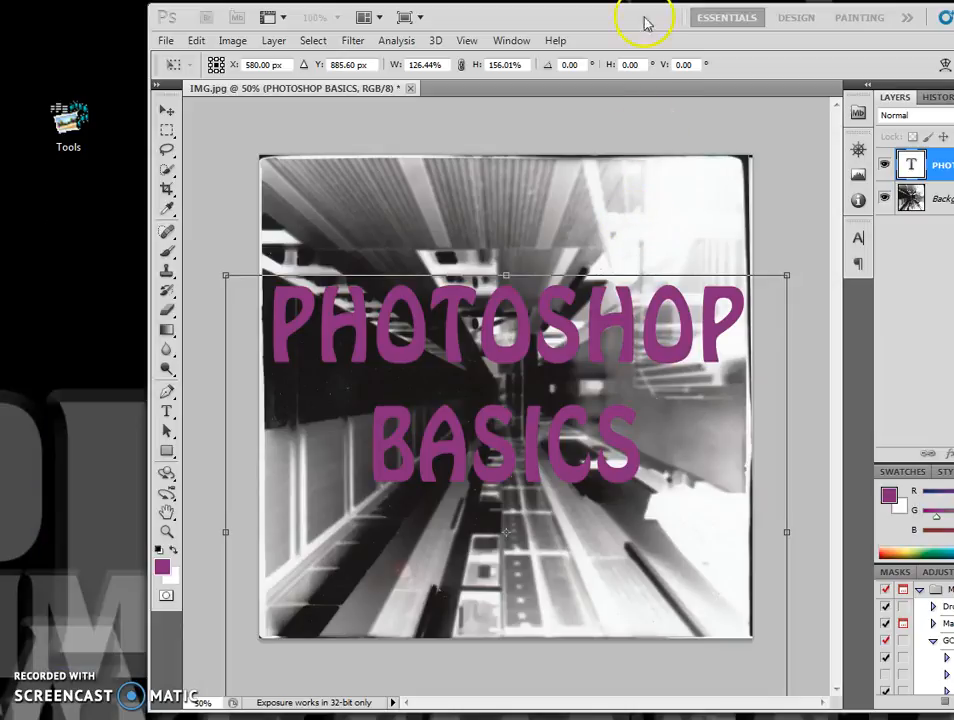
{"action": "double_click", "coordinate": [505, 21]}
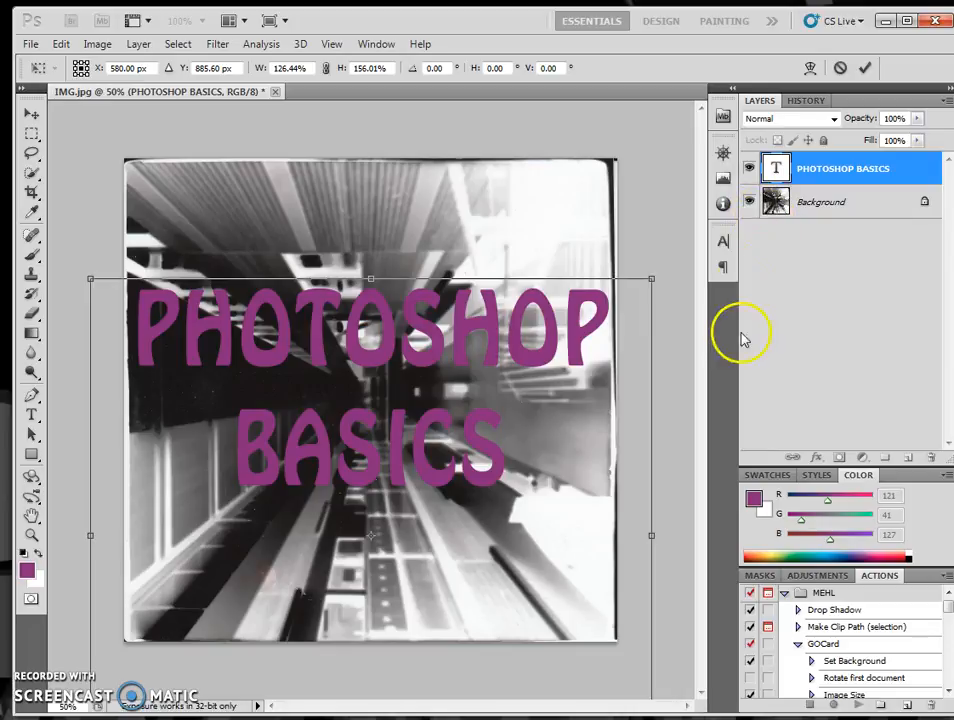
Step: Hide the PHOTOSHOP BASICS text layer and select the Background layer
{"action": "left_click", "coordinate": [749, 172]}
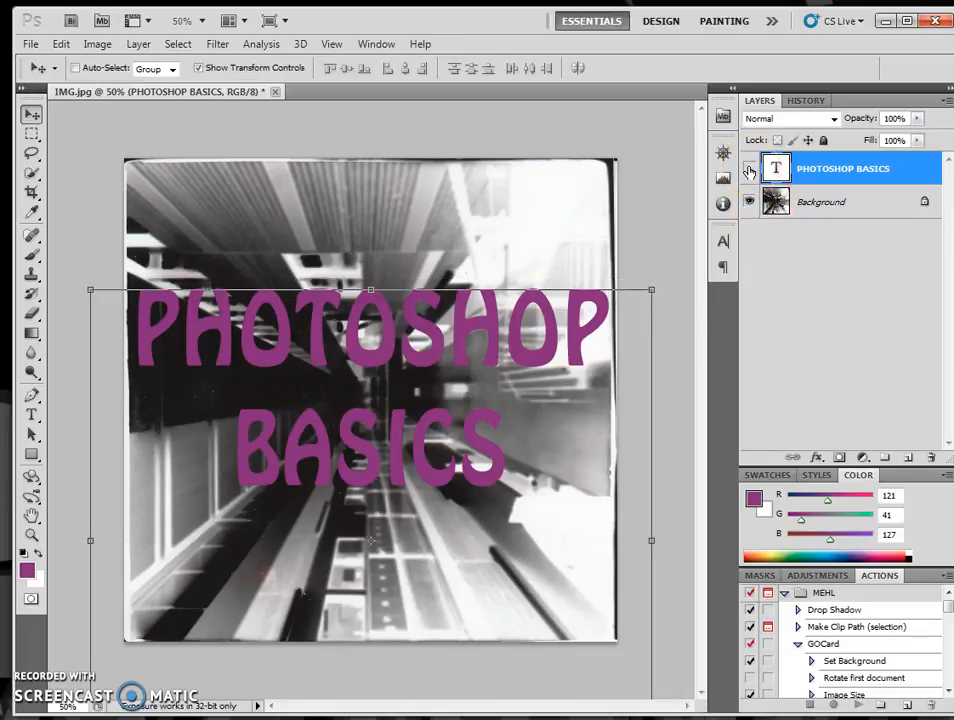
{"action": "left_click", "coordinate": [749, 172]}
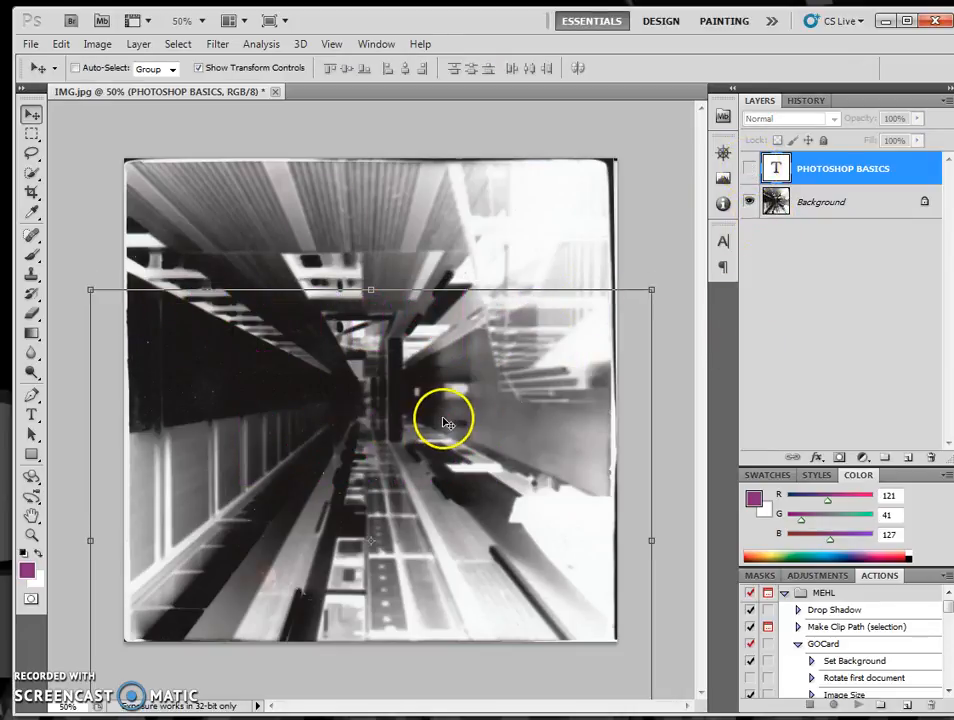
{"action": "left_click", "coordinate": [847, 205]}
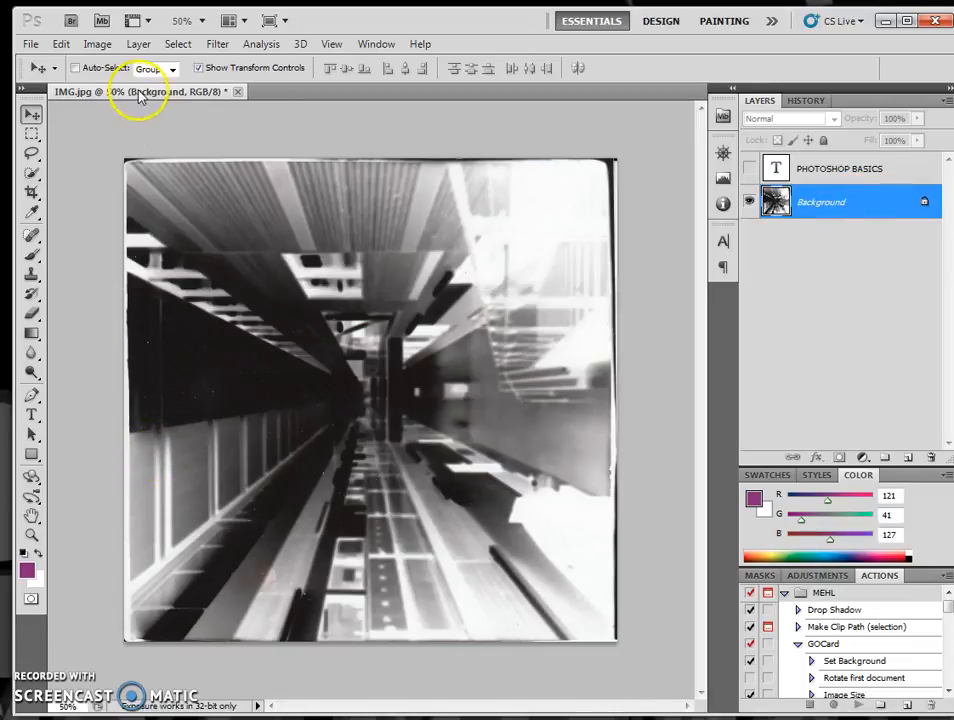
Step: Rotate the whole image 90° clockwise and add an Invert adjustment layer above the Background
{"action": "left_click", "coordinate": [98, 46]}
{"action": "mouse_move", "coordinate": [173, 206]}
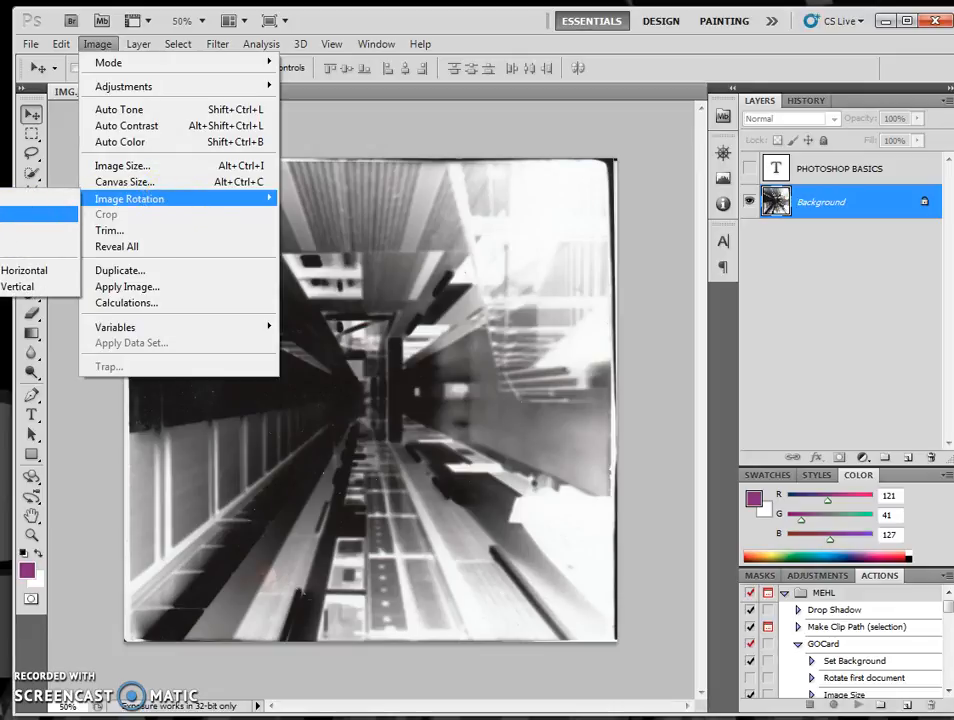
{"action": "left_click", "coordinate": [40, 214]}
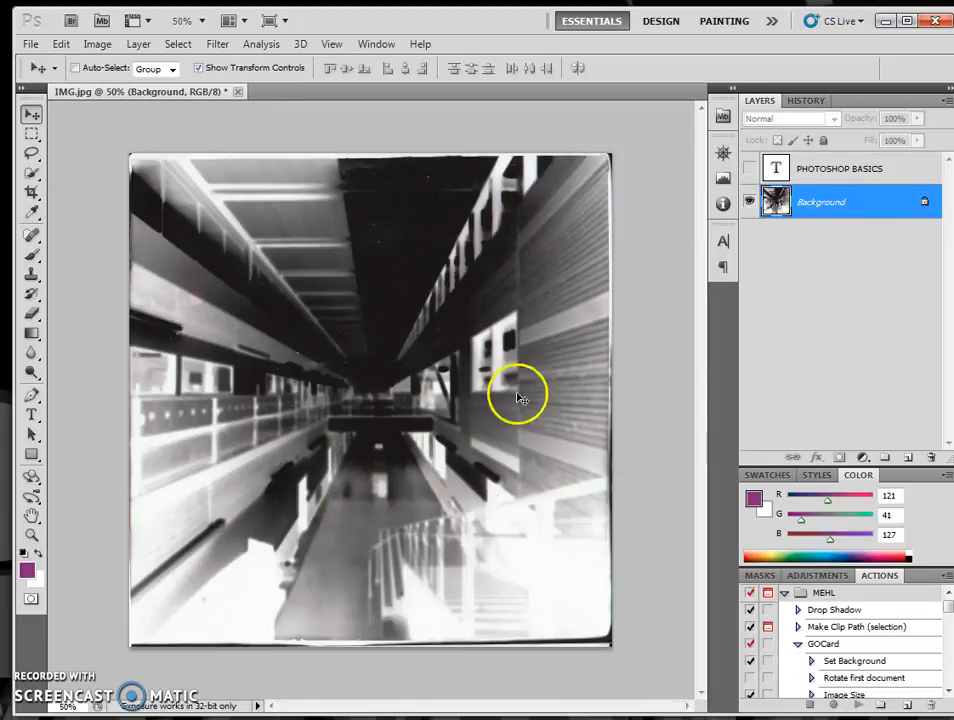
{"action": "left_click", "coordinate": [862, 459]}
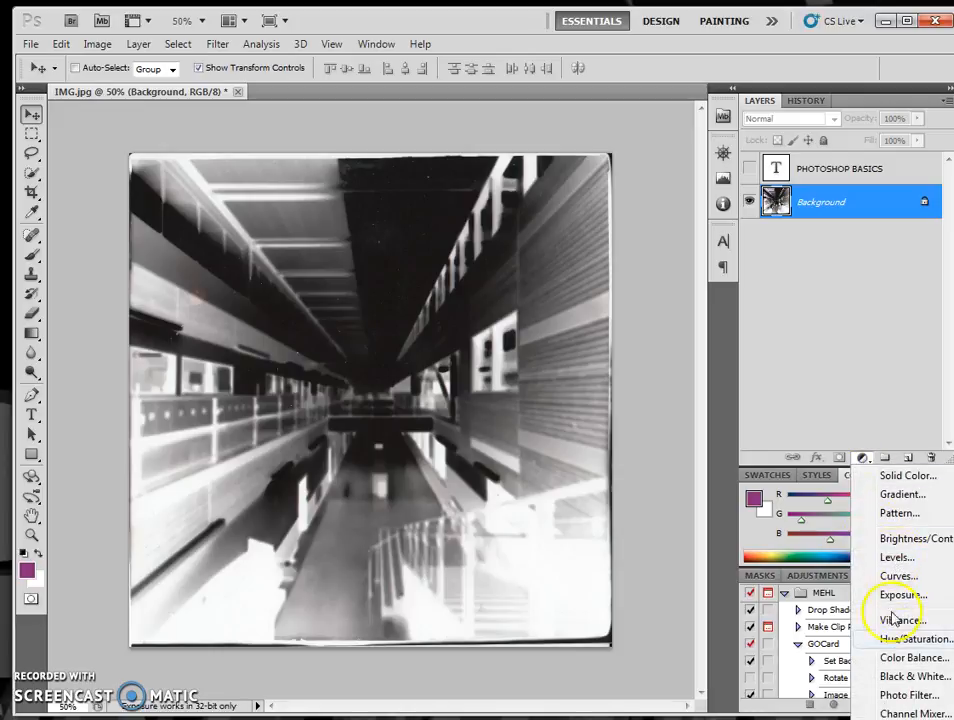
{"action": "left_click", "coordinate": [898, 719]}
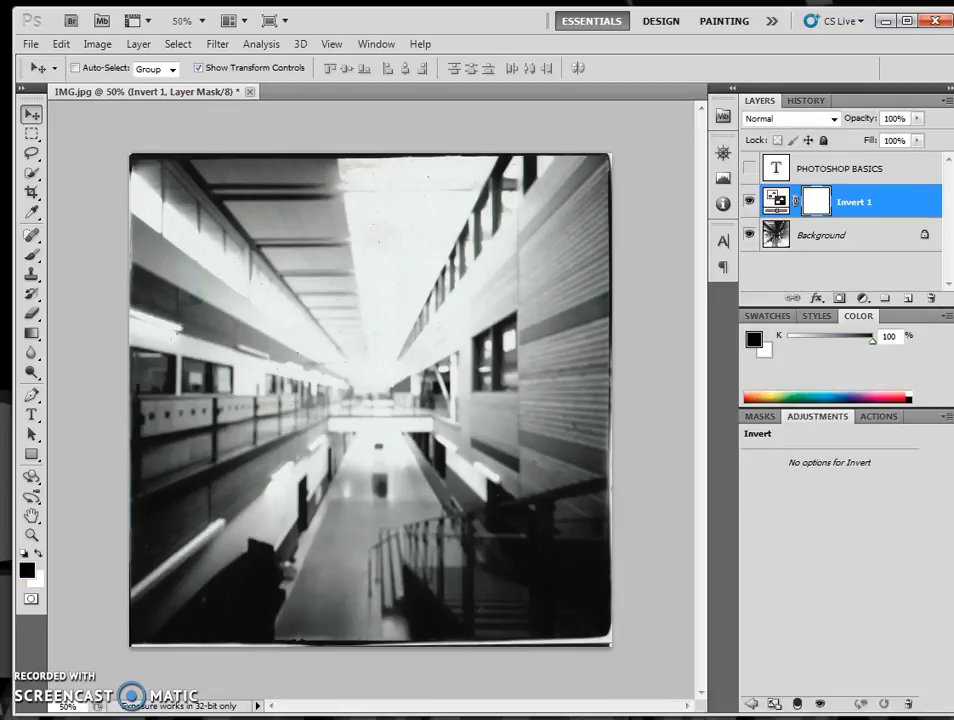
Step: Add a Brightness/Contrast adjustment layer with brightness -12 and contrast 37, and give it a second mask
{"action": "left_click", "coordinate": [862, 299]}
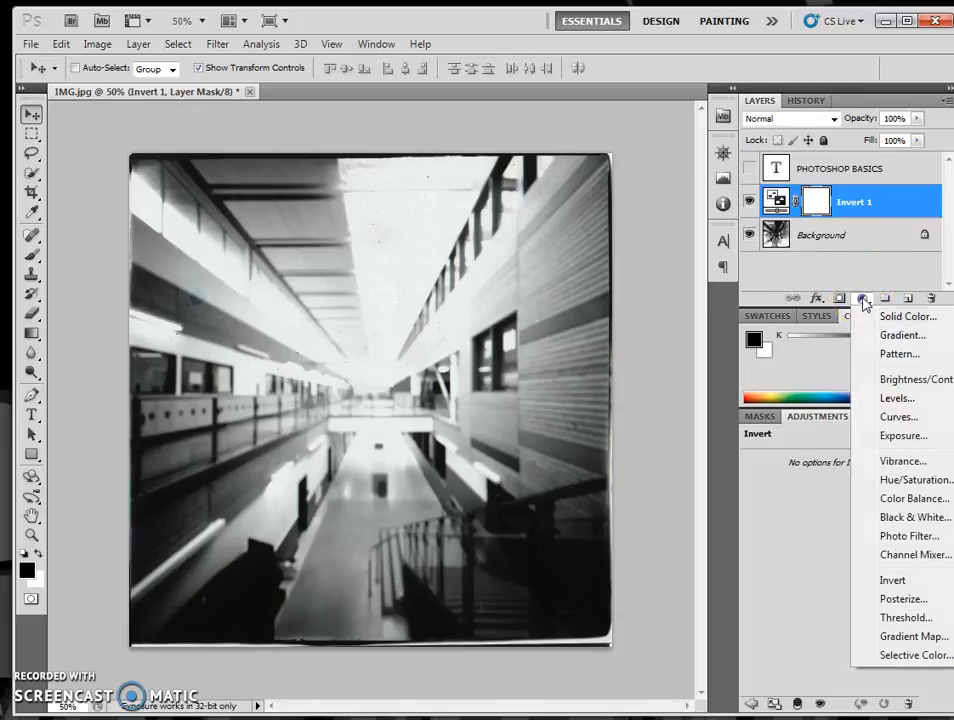
{"action": "left_click", "coordinate": [884, 379]}
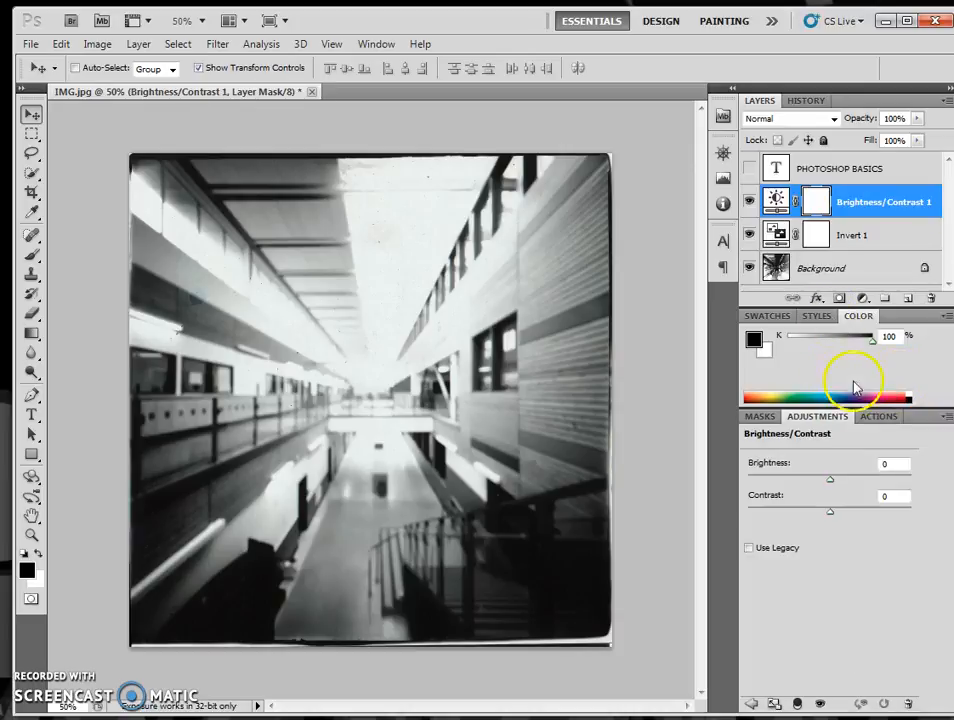
{"action": "mouse_move", "coordinate": [832, 485]}
{"action": "left_mouse_down"}
{"action": "mouse_move", "coordinate": [853, 480]}
{"action": "mouse_move", "coordinate": [867, 517]}
{"action": "mouse_move", "coordinate": [798, 520]}
{"action": "mouse_move", "coordinate": [875, 516]}
{"action": "mouse_move", "coordinate": [816, 483]}
{"action": "mouse_move", "coordinate": [824, 485]}
{"action": "left_mouse_up"}
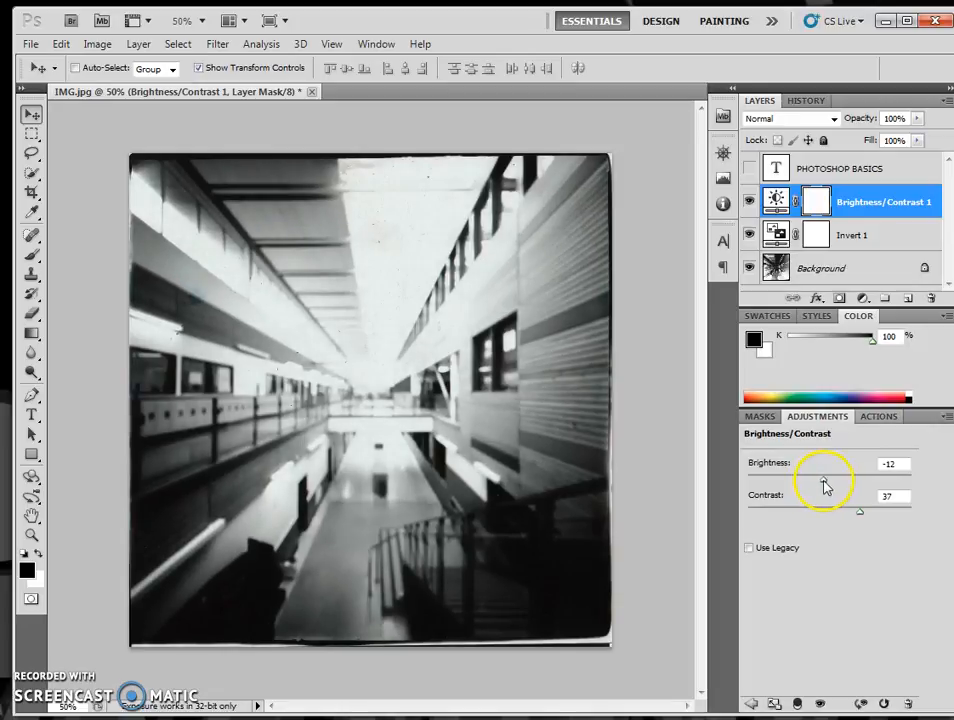
{"action": "left_click", "coordinate": [840, 299]}
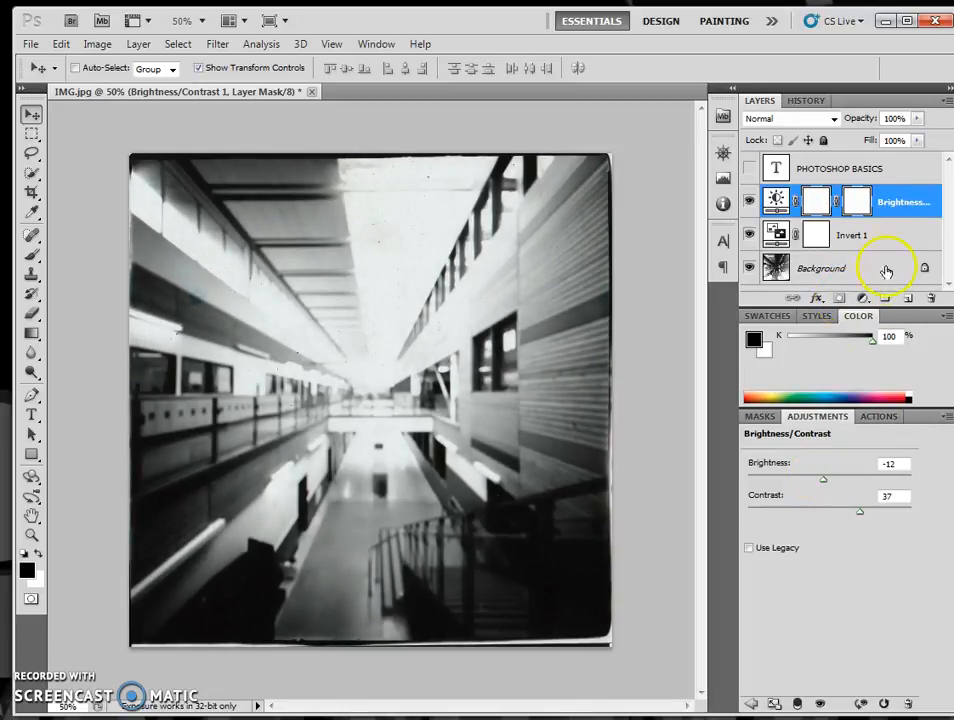
Step: Add a Levels adjustment layer with input levels of 42, 0.95 and 227
{"action": "left_click", "coordinate": [863, 300]}
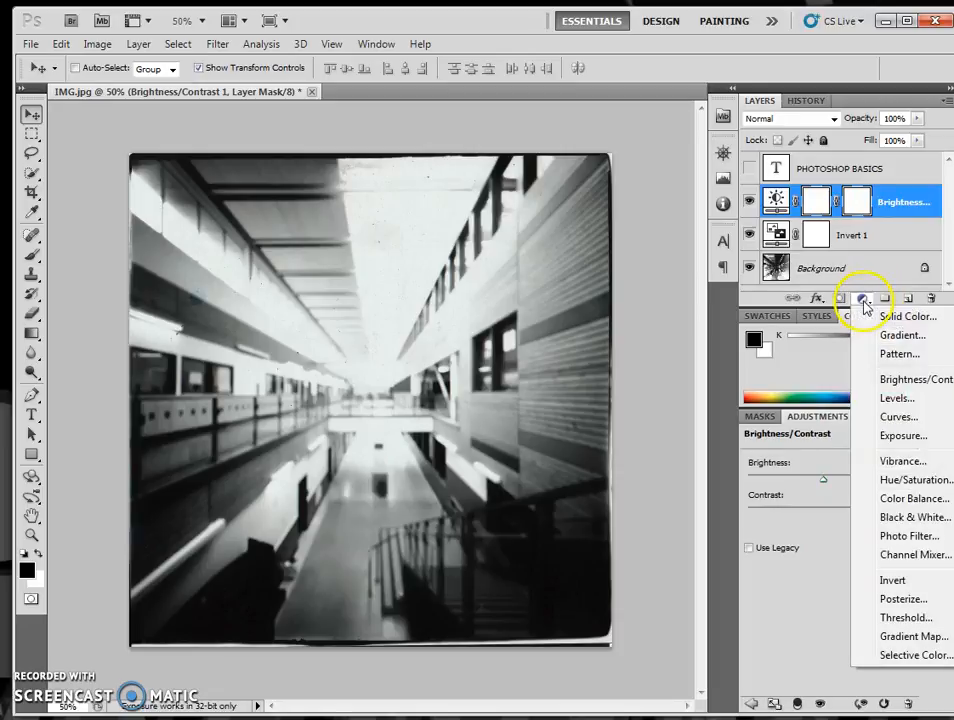
{"action": "left_click", "coordinate": [895, 399]}
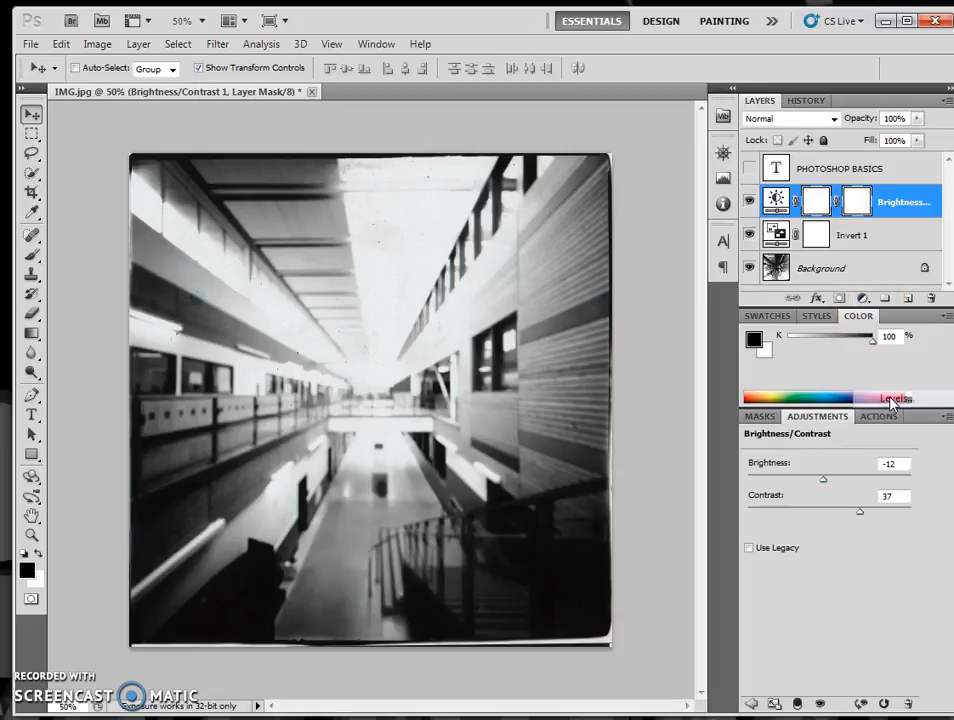
{"action": "mouse_move", "coordinate": [841, 562]}
{"action": "left_mouse_down"}
{"action": "mouse_move", "coordinate": [828, 560]}
{"action": "mouse_move", "coordinate": [855, 560]}
{"action": "left_mouse_up"}
{"action": "left_click_drag", "start_coordinate": [775, 558], "coordinate": [794, 558]}
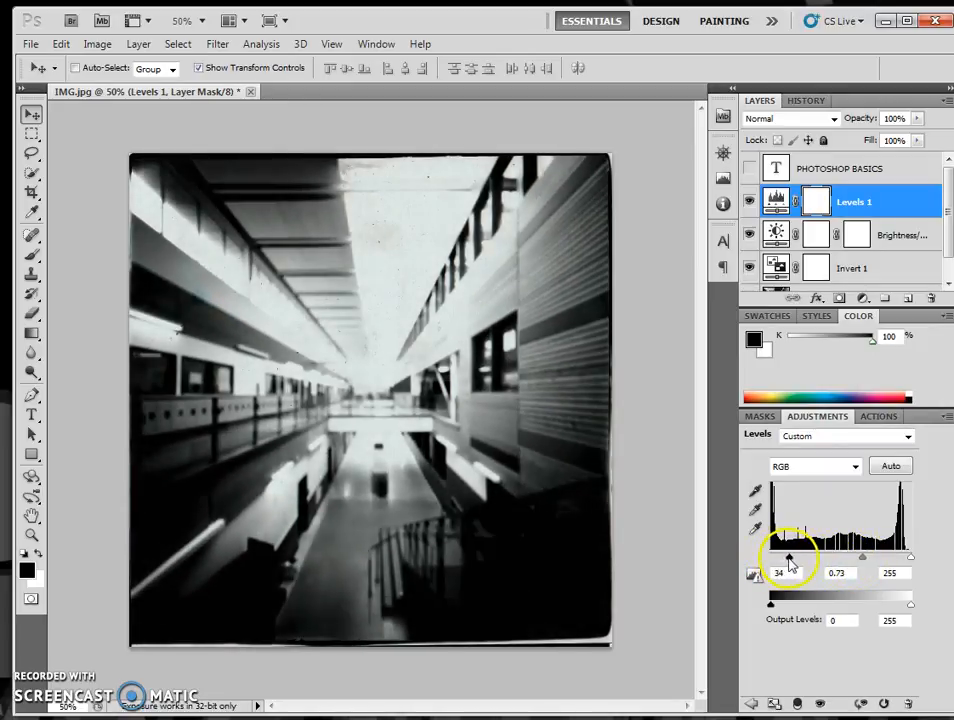
{"action": "left_click_drag", "start_coordinate": [908, 563], "coordinate": [843, 561]}
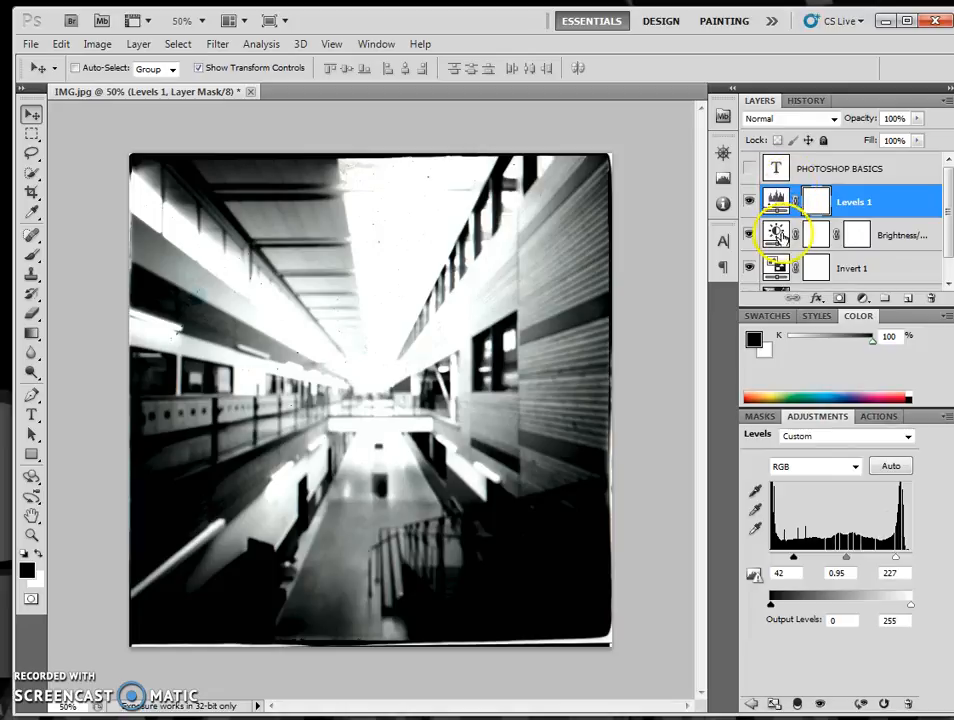
Step: Review the settings of the Brightness/Contrast, Invert and Levels adjustment layers in turn
{"action": "left_click", "coordinate": [776, 233]}
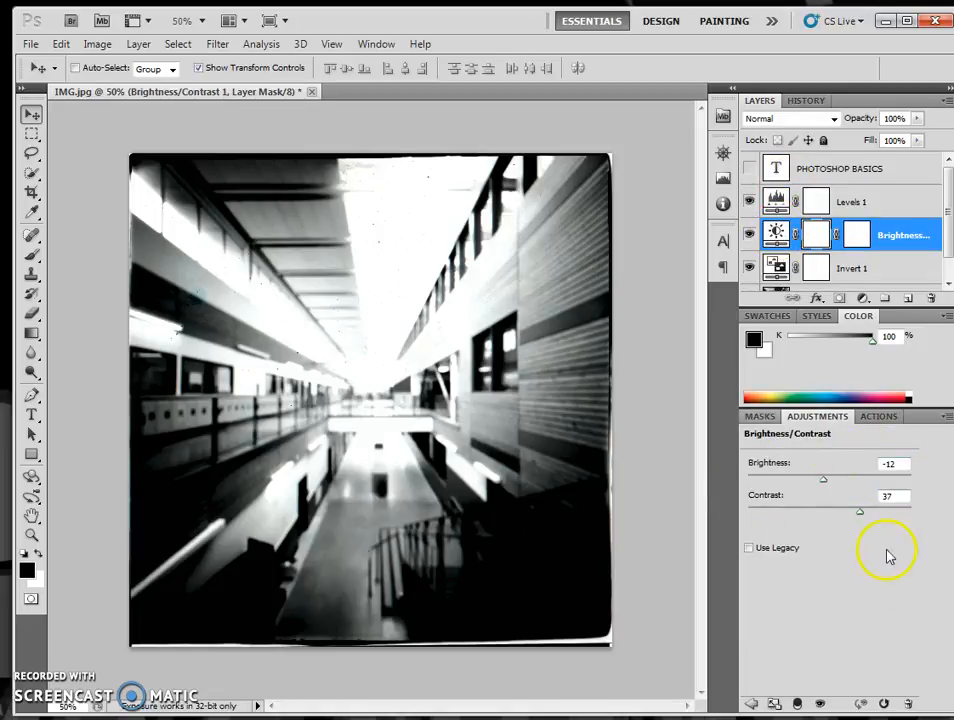
{"action": "left_click", "coordinate": [779, 268]}
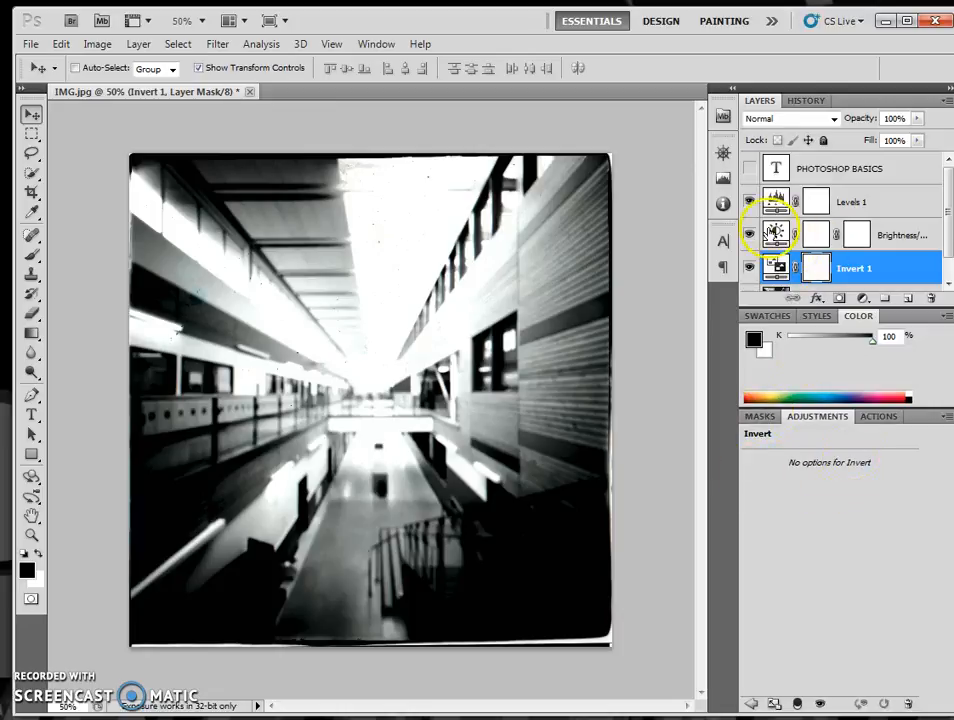
{"action": "left_click", "coordinate": [776, 233]}
{"action": "left_click", "coordinate": [773, 198]}
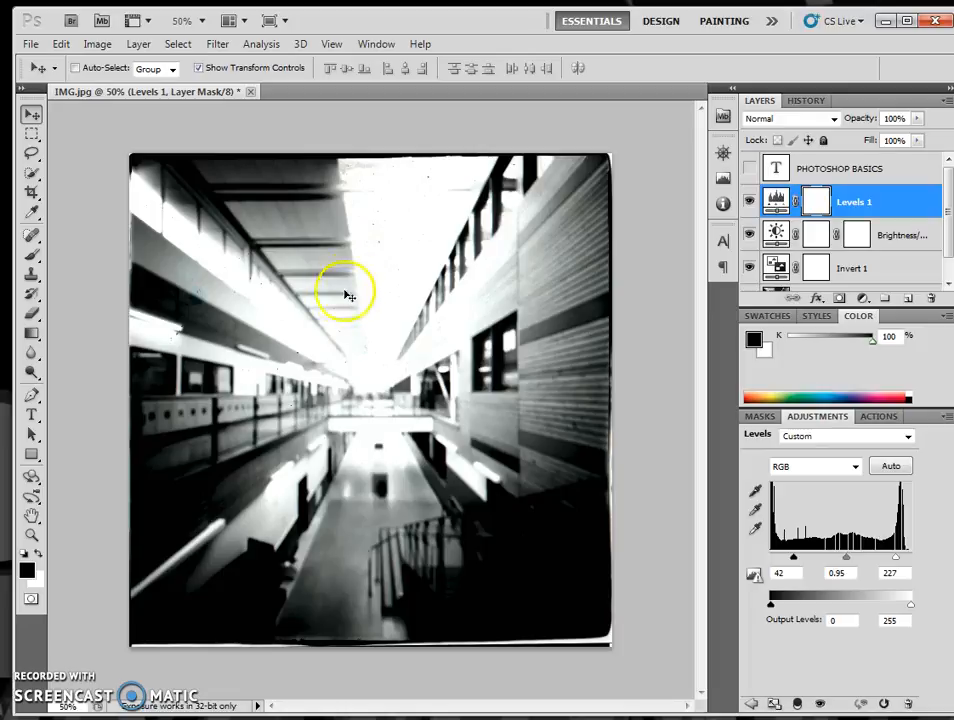
Step: Draw a wide rectangular selection across the upper middle of the photo with the Rectangular Marquee Tool
{"action": "left_click", "coordinate": [31, 135]}
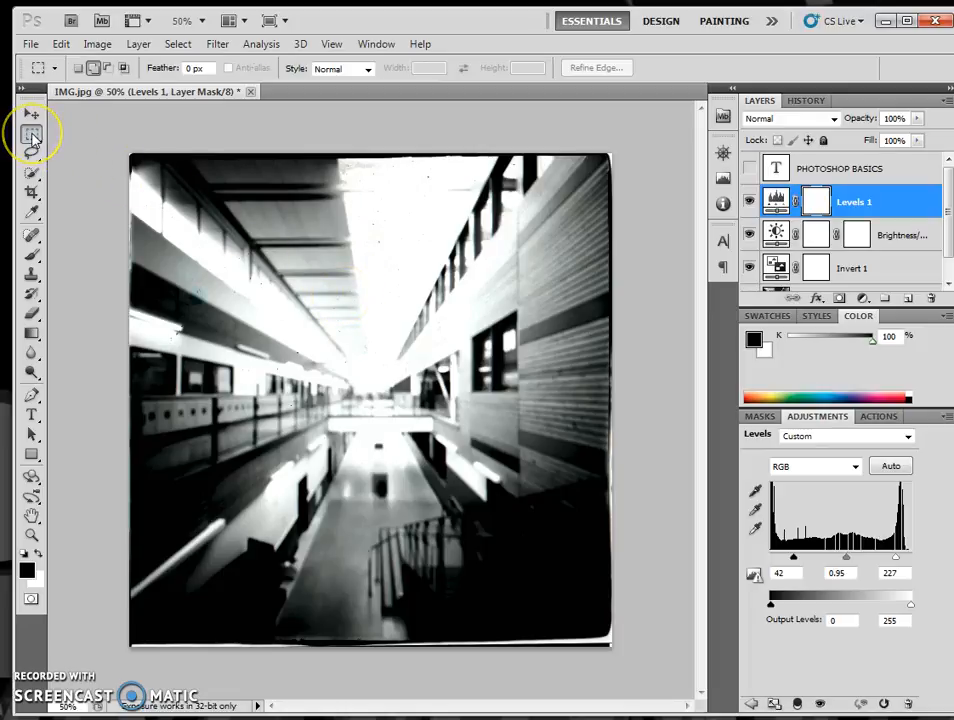
{"action": "left_click", "coordinate": [33, 140]}
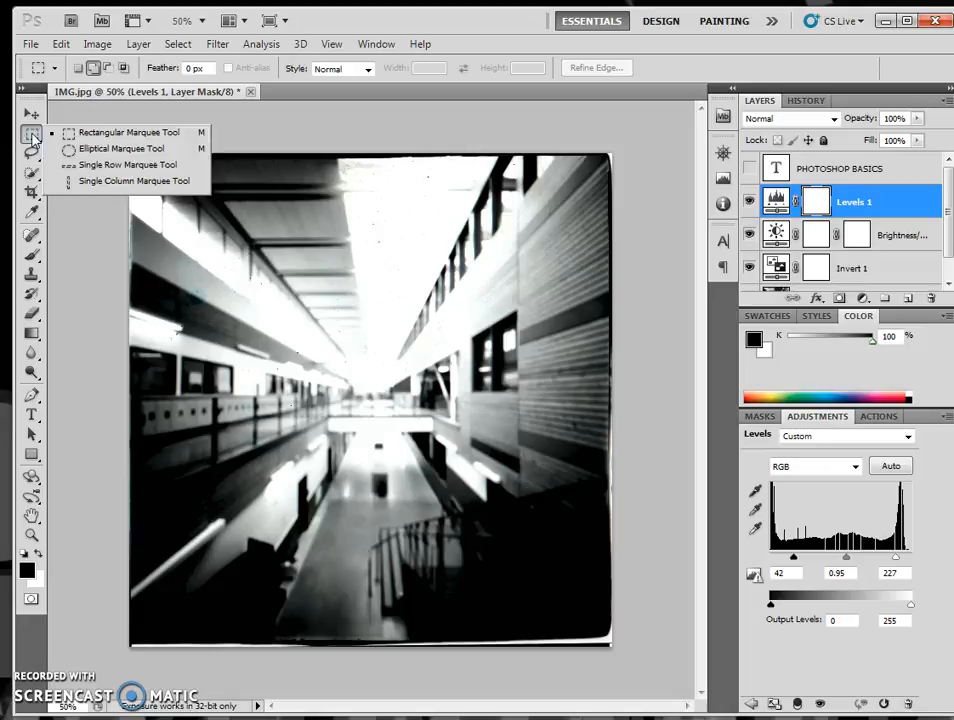
{"action": "left_click", "coordinate": [100, 133]}
{"action": "left_click_drag", "start_coordinate": [190, 218], "coordinate": [529, 417]}
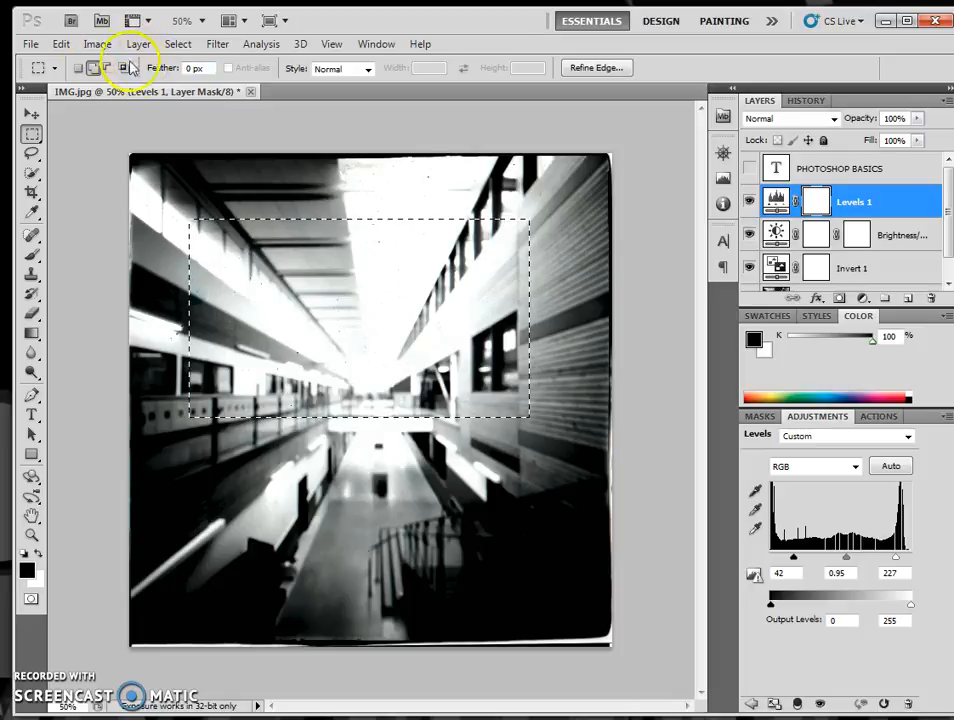
Step: Set the marquee to New Selection mode and draw successive replacement rectangles, ending with one right of the photo's centre
{"action": "left_click", "coordinate": [79, 69]}
{"action": "left_click_drag", "start_coordinate": [238, 183], "coordinate": [383, 264]}
{"action": "left_click_drag", "start_coordinate": [204, 221], "coordinate": [340, 316]}
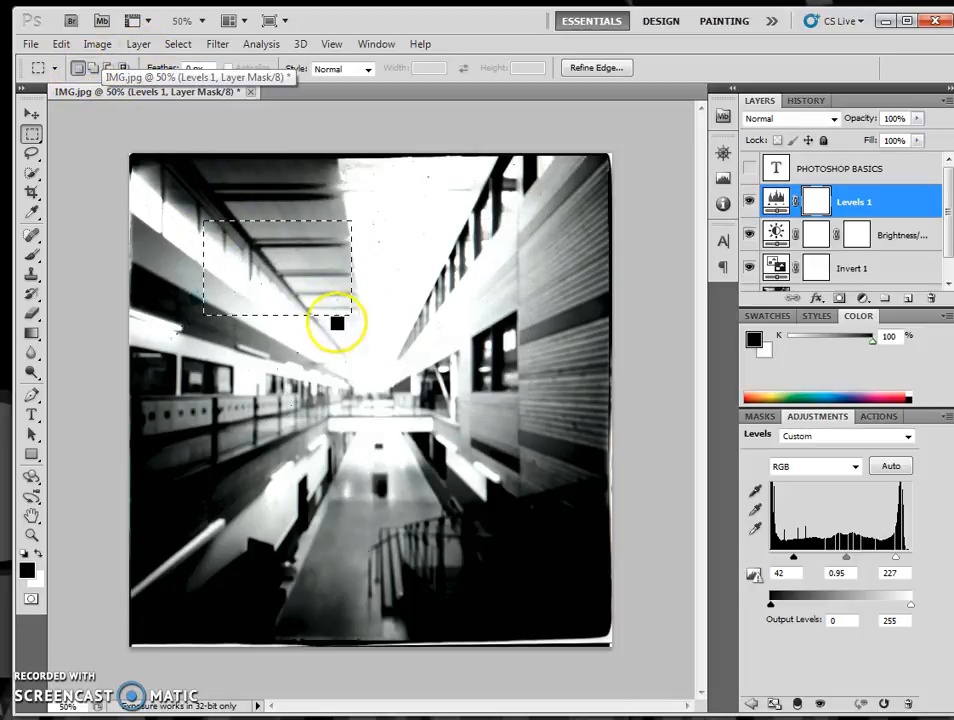
{"action": "left_click_drag", "start_coordinate": [394, 287], "coordinate": [488, 375]}
Step: Add an overlapping rectangle at the selection's lower-left corner and subtract a rectangle from the middle of the combined selection
{"action": "left_click", "coordinate": [92, 67]}
{"action": "left_click_drag", "start_coordinate": [342, 323], "coordinate": [437, 392]}
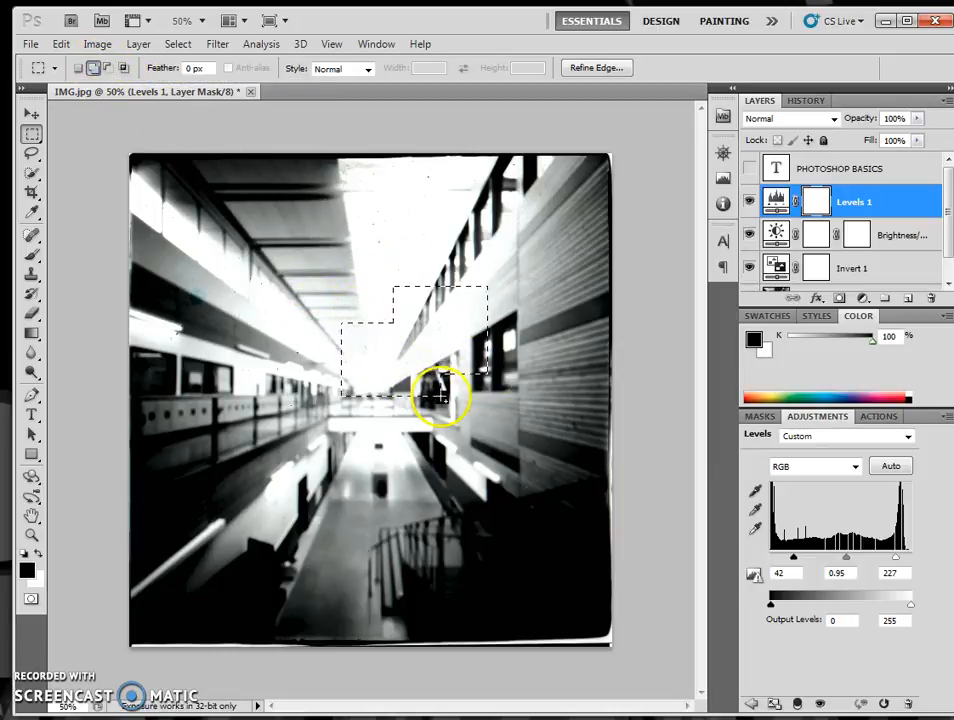
{"action": "left_click", "coordinate": [108, 67]}
{"action": "left_click_drag", "start_coordinate": [366, 302], "coordinate": [460, 383]}
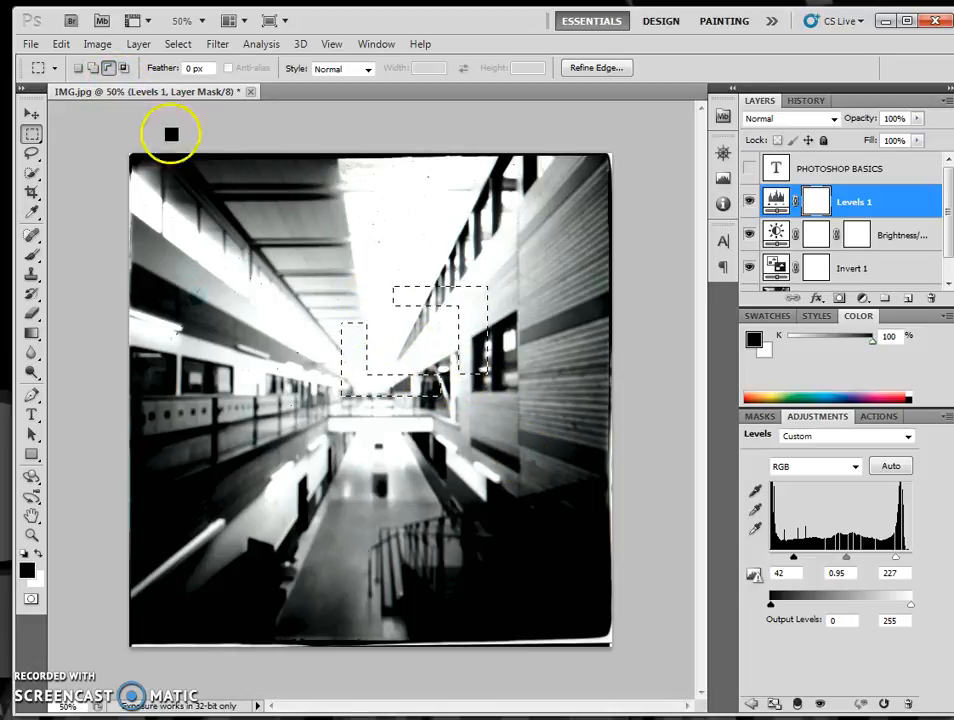
Step: Intersect the current marquee selection with a rectangle drawn across its upper part, using Intersect with Selection mode
{"action": "left_click", "coordinate": [124, 67]}
{"action": "left_click_drag", "start_coordinate": [314, 269], "coordinate": [428, 349]}
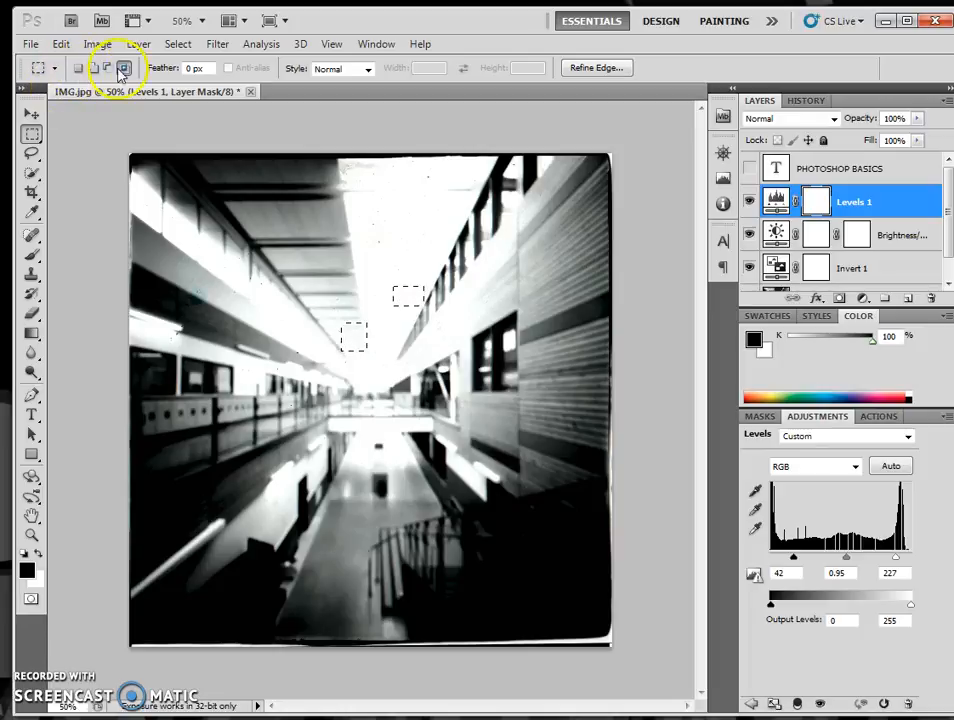
Step: Add a freeform area around the centre of the photo to the selection with the Lasso Tool
{"action": "left_click", "coordinate": [32, 156]}
{"action": "left_click", "coordinate": [91, 157]}
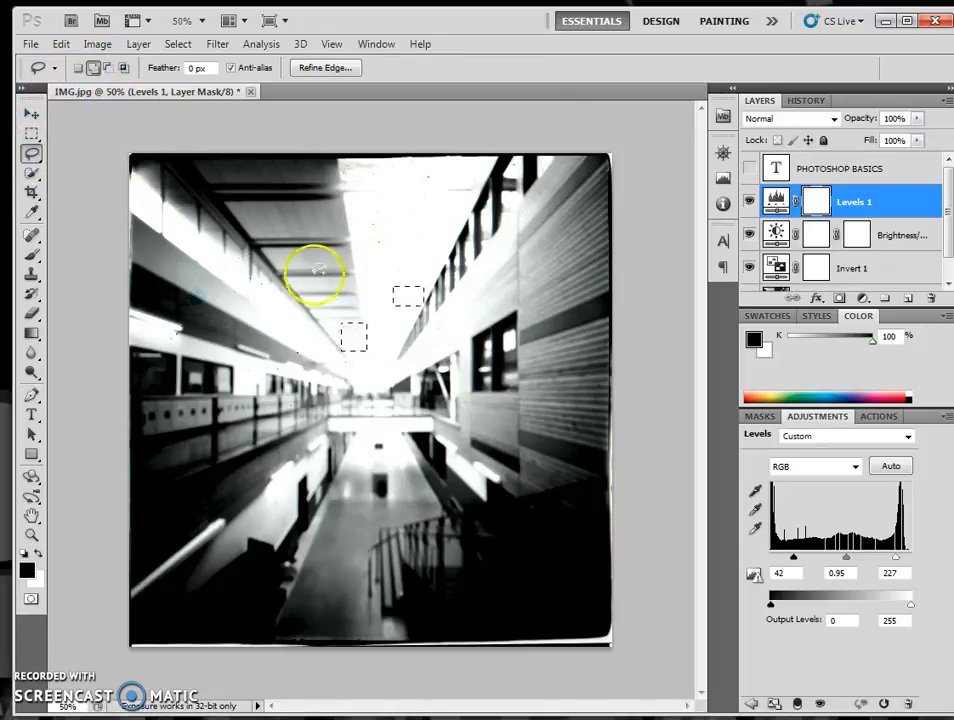
{"action": "left_click_drag", "start_coordinate": [313, 310], "coordinate": [304, 268]}
{"action": "left_click_drag", "start_coordinate": [397, 222], "coordinate": [492, 240]}
{"action": "mouse_move", "coordinate": [457, 360]}
{"action": "left_mouse_down"}
{"action": "mouse_move", "coordinate": [440, 438]}
{"action": "mouse_move", "coordinate": [375, 488]}
{"action": "mouse_move", "coordinate": [313, 379]}
{"action": "left_mouse_up"}
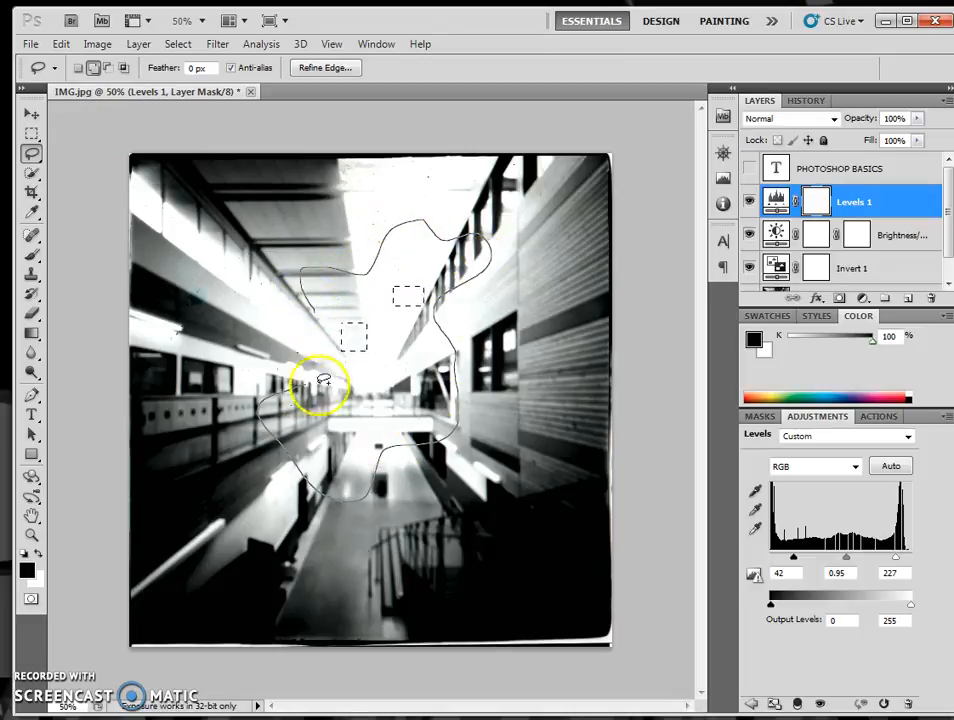
{"action": "left_click_drag", "start_coordinate": [318, 304], "coordinate": [318, 305]}
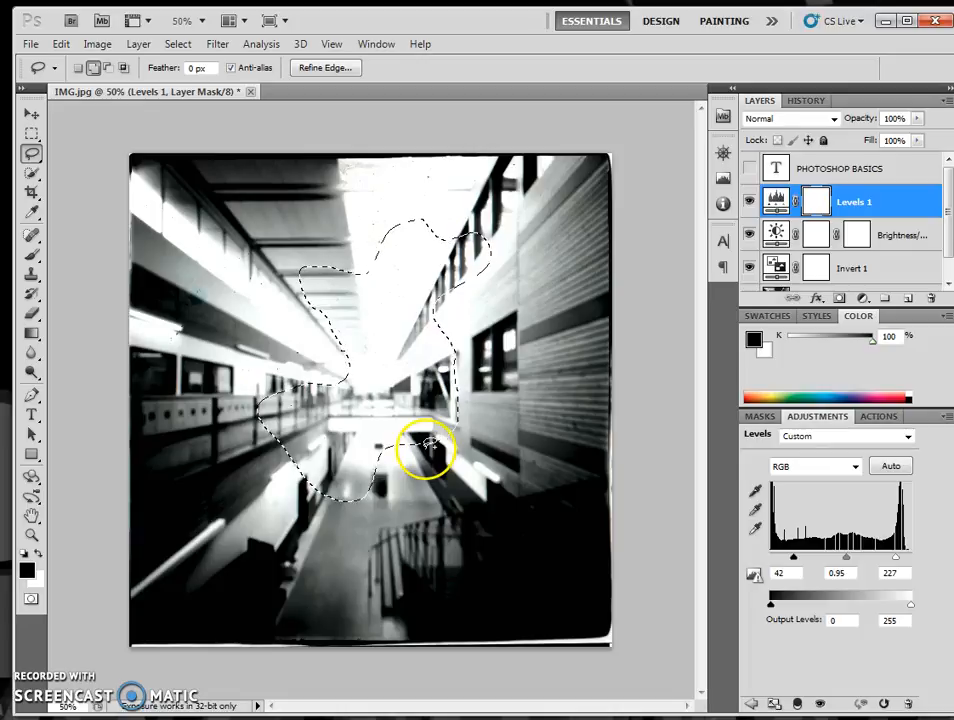
Step: Add a straight-edged strip along the photo's upper-left windows to the selection with the Polygonal Lasso Tool, and deselect everything
{"action": "left_click", "coordinate": [33, 154]}
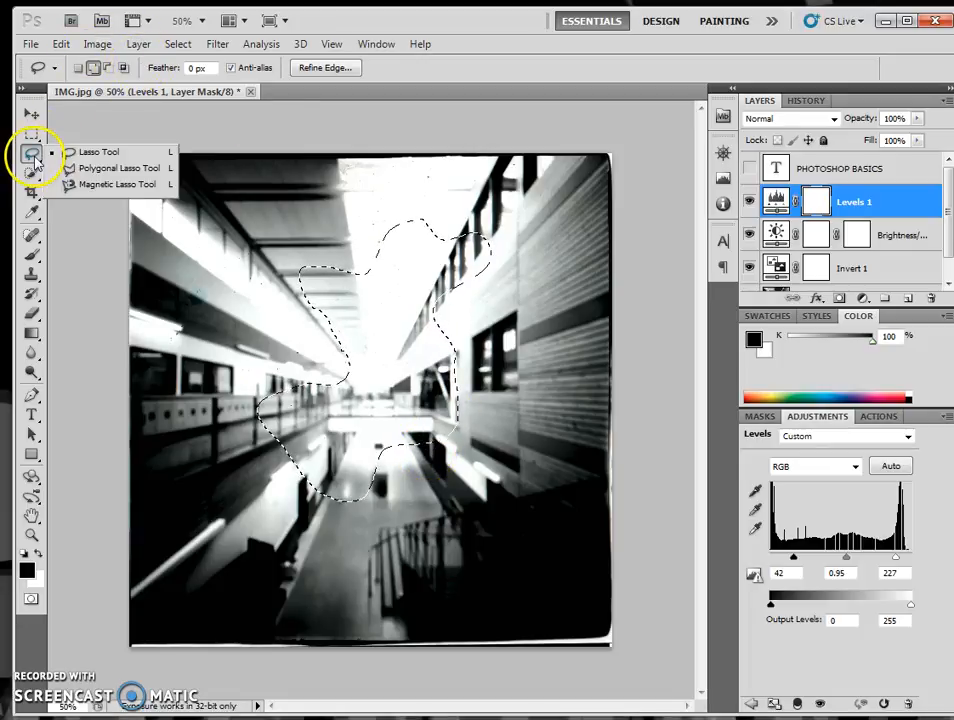
{"action": "left_click", "coordinate": [95, 170]}
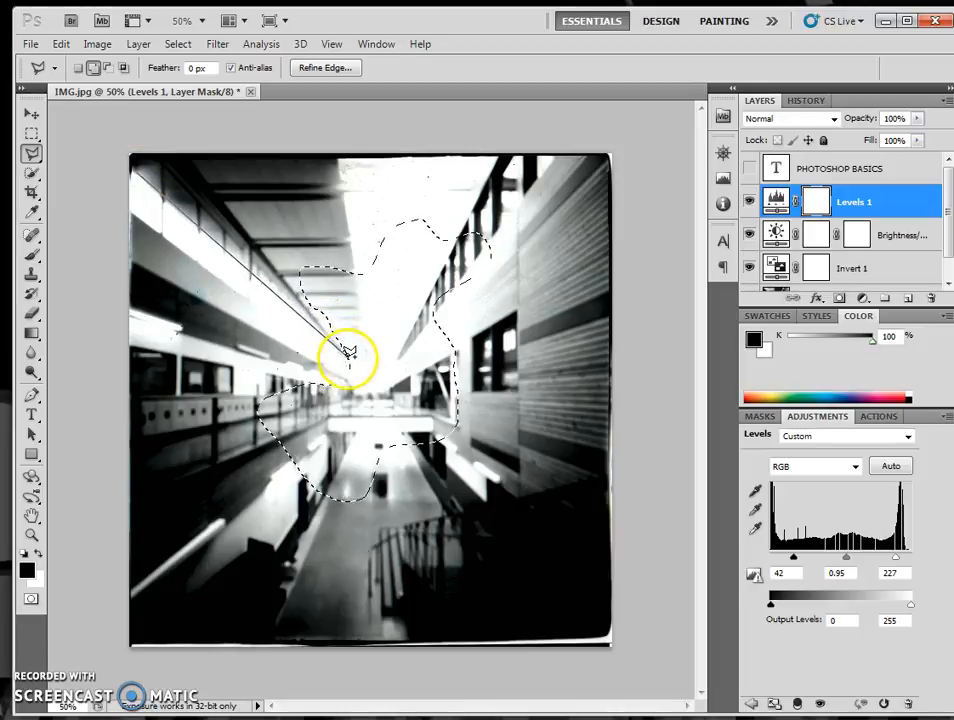
{"action": "left_click", "coordinate": [149, 170]}
{"action": "left_click", "coordinate": [360, 383]}
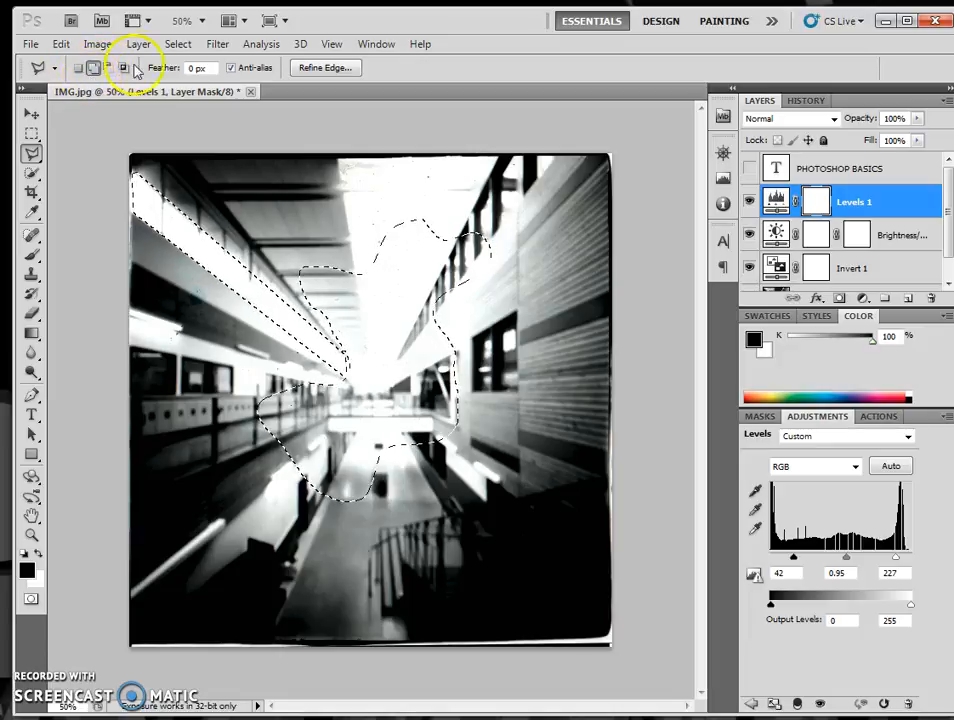
{"action": "left_click", "coordinate": [178, 44]}
{"action": "left_click", "coordinate": [192, 77]}
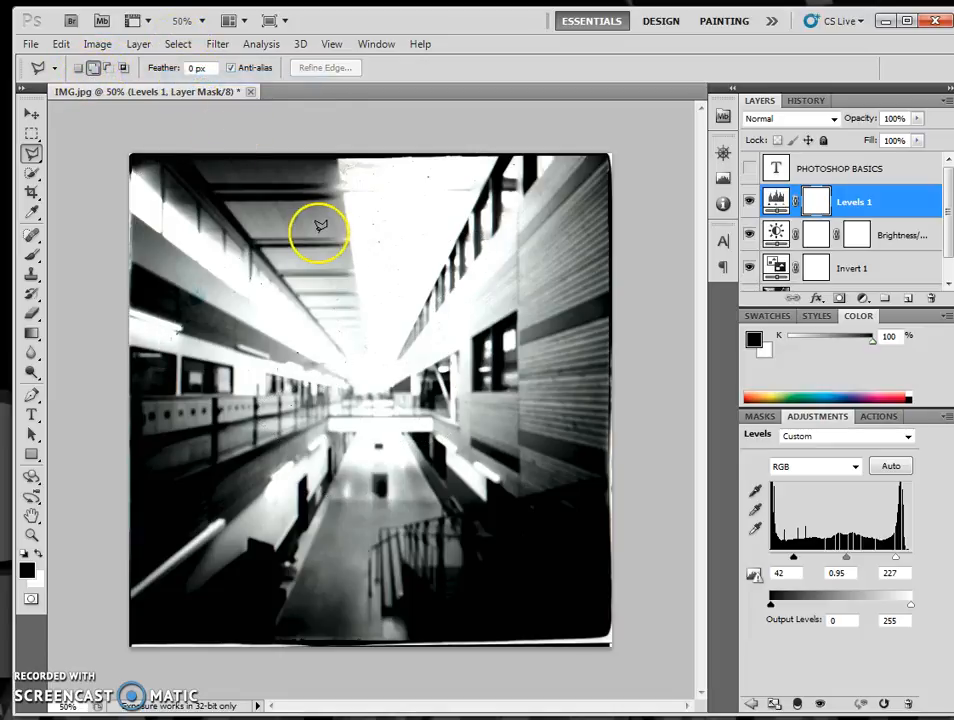
Step: Trace the upper-left window wall from the photo's edge to the vanishing point and back with the Magnetic Lasso Tool
{"action": "left_click", "coordinate": [33, 155]}
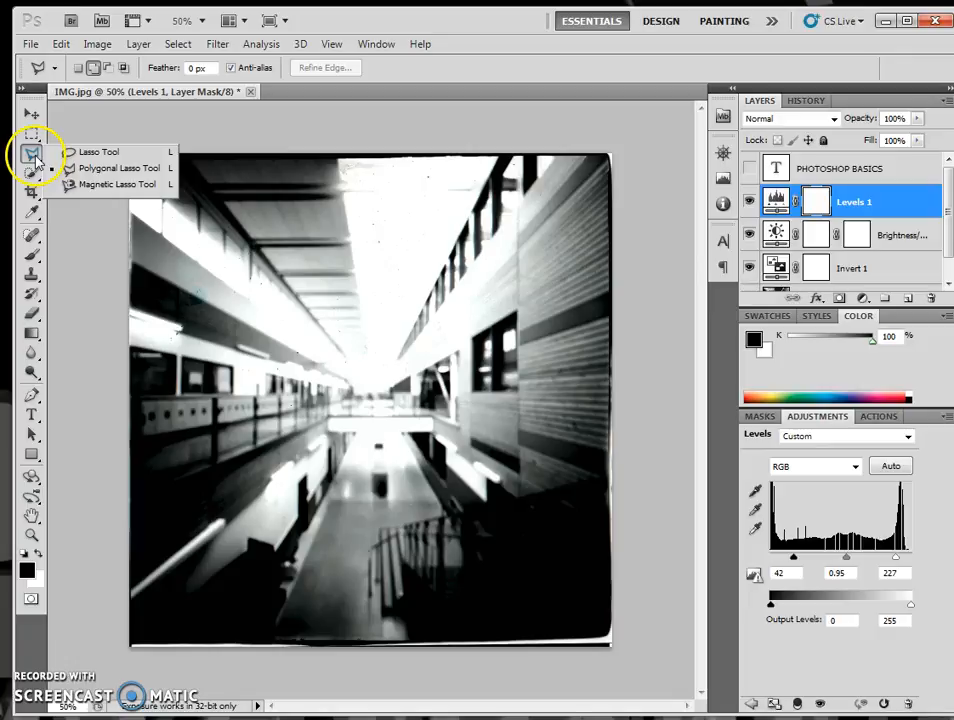
{"action": "left_click", "coordinate": [101, 188]}
{"action": "left_click", "coordinate": [135, 265]}
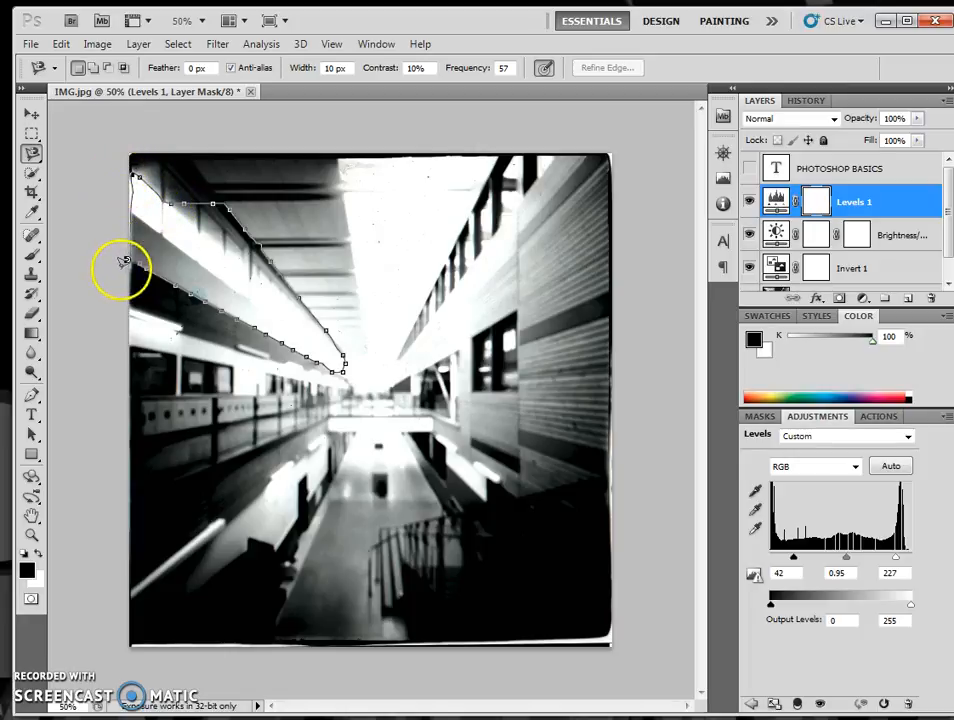
{"action": "double_click", "coordinate": [137, 341]}
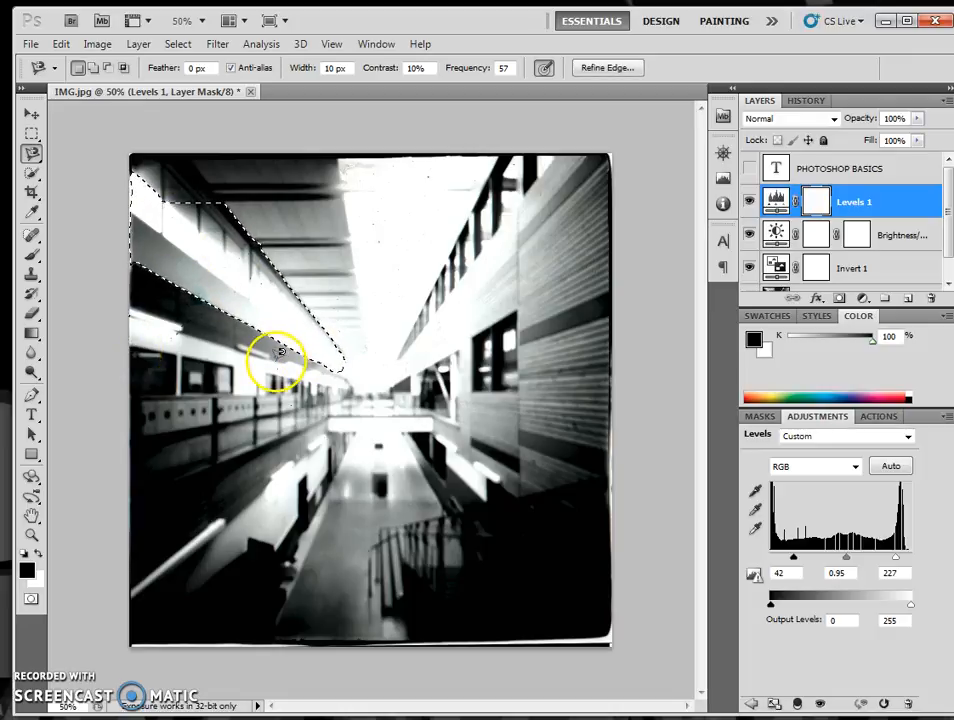
Step: Select the bright skylight area and then the dark lower-right area with the Magic Wand Tool in New Selection mode
{"action": "left_click", "coordinate": [32, 172]}
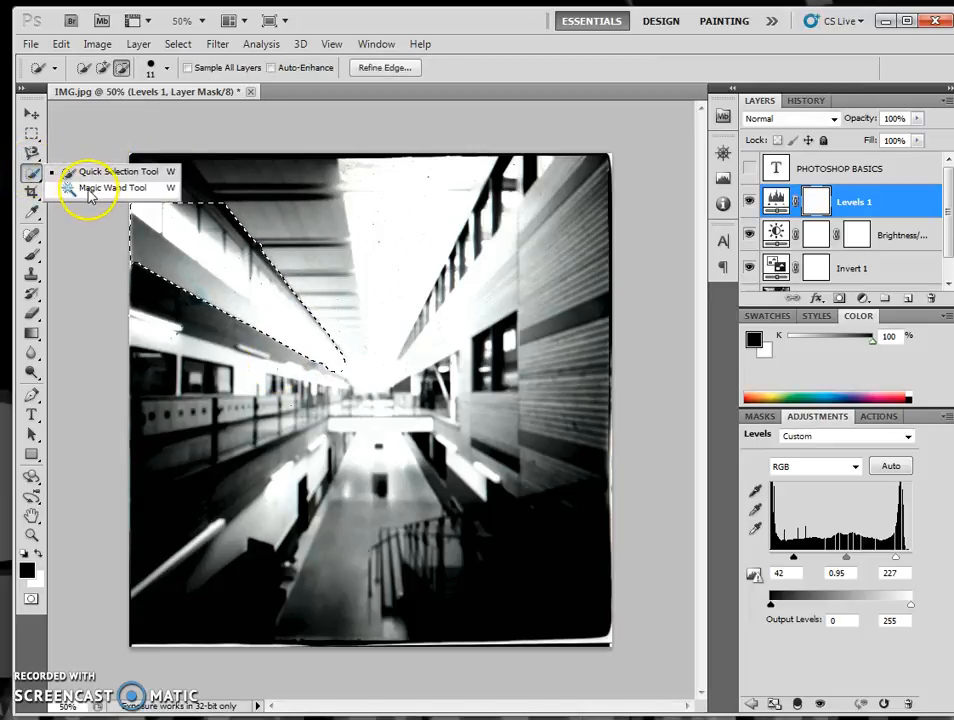
{"action": "left_click", "coordinate": [89, 190]}
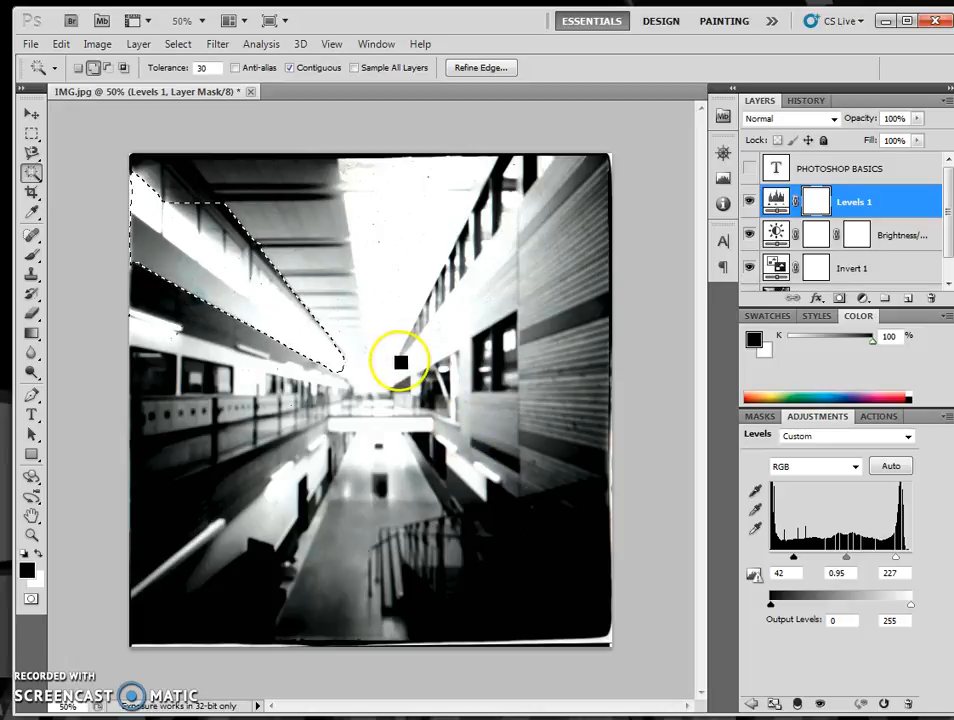
{"action": "left_click", "coordinate": [78, 67]}
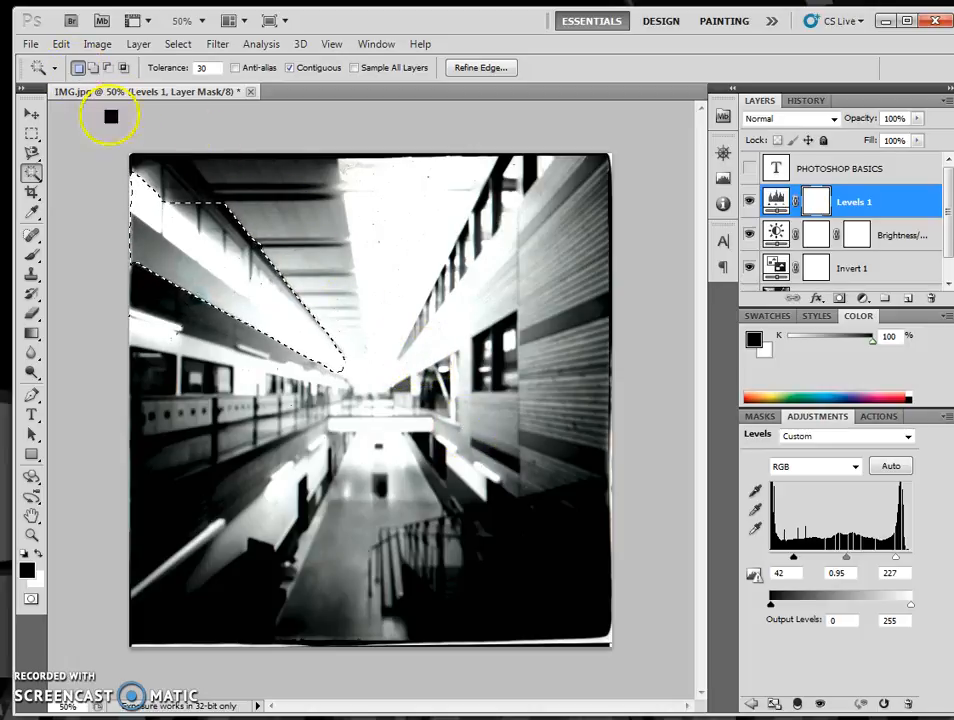
{"action": "left_click", "coordinate": [390, 232]}
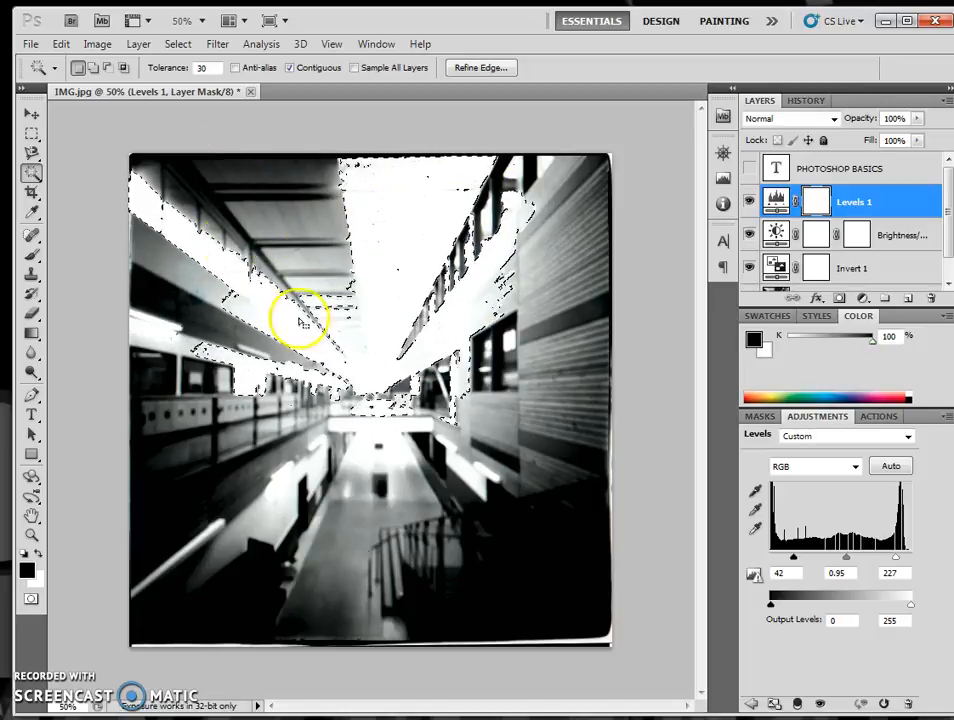
{"action": "left_click", "coordinate": [585, 596]}
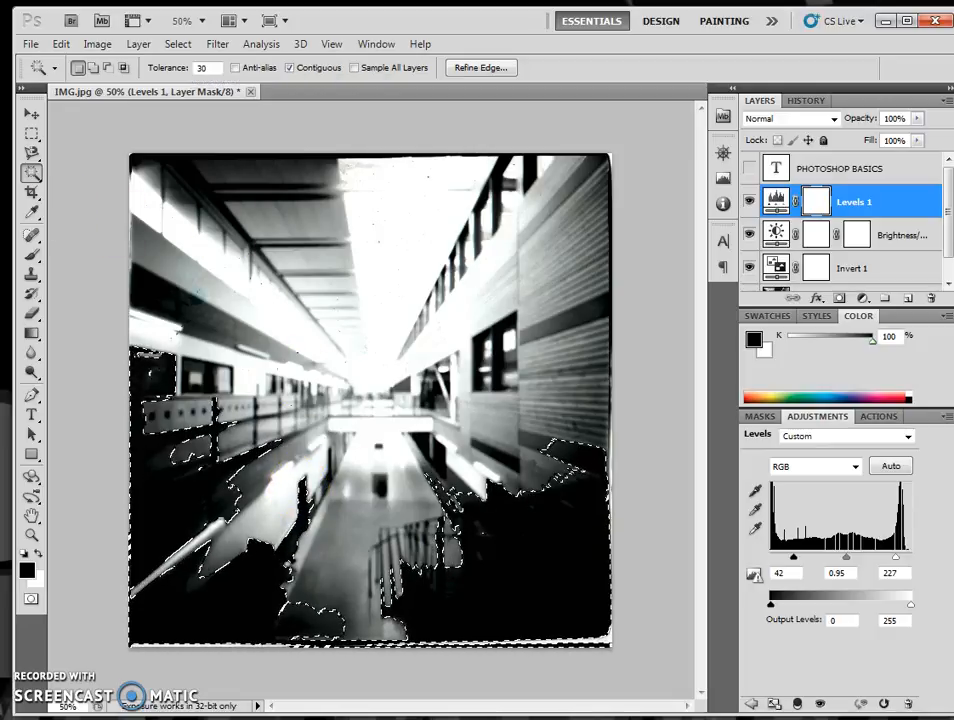
Step: Select the skylight, ceiling and upper-left windows with the Quick Selection Tool, and subtract the wall strip below the windows
{"action": "left_click", "coordinate": [31, 172]}
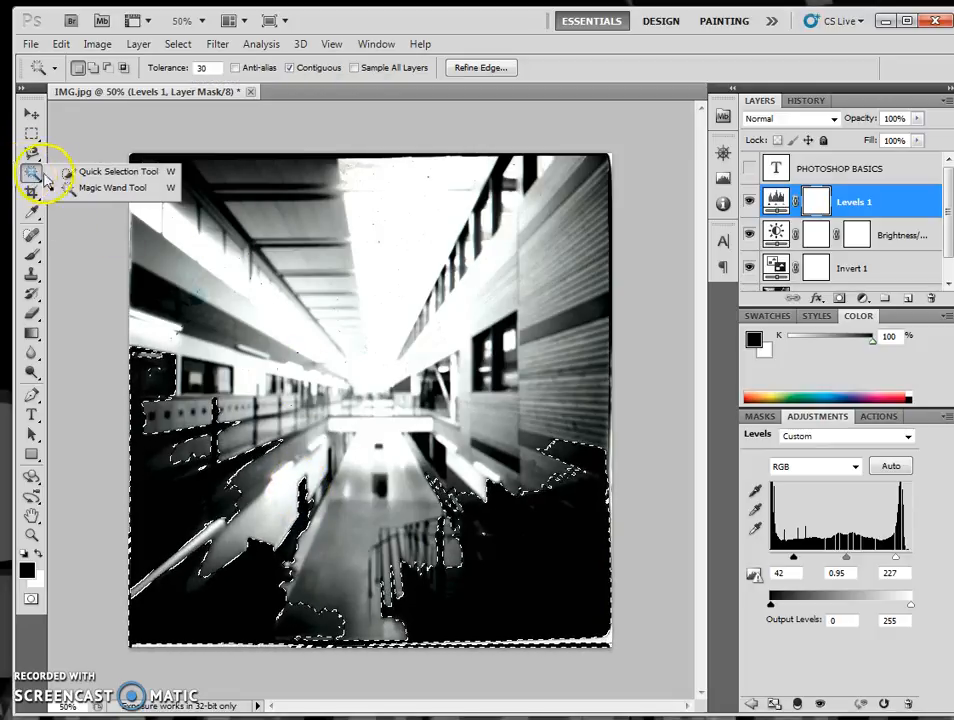
{"action": "left_click", "coordinate": [104, 176]}
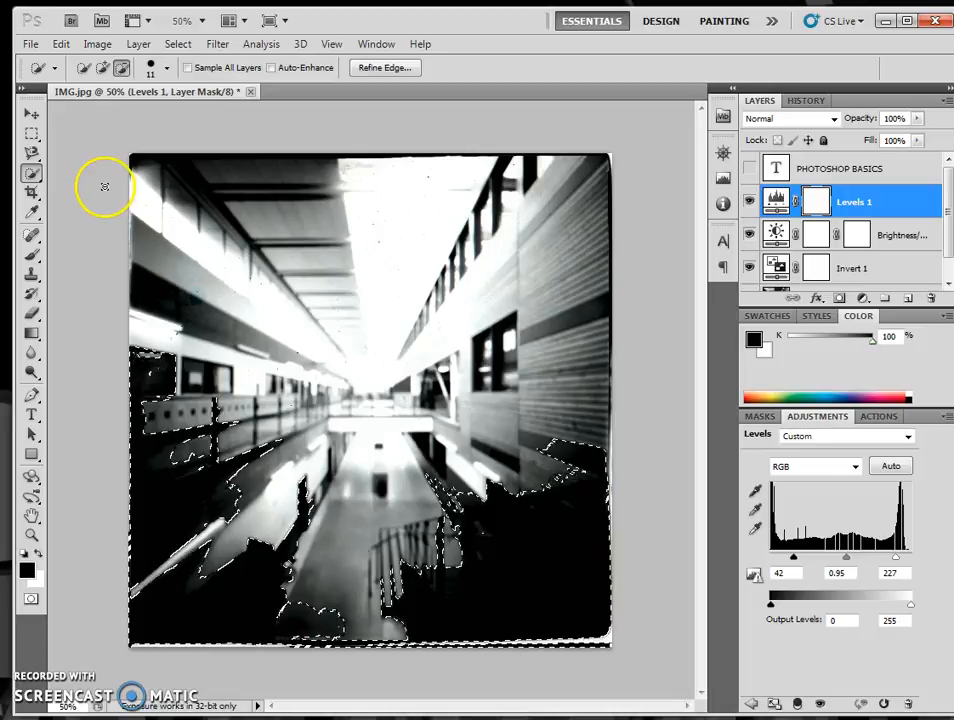
{"action": "left_click", "coordinate": [83, 67]}
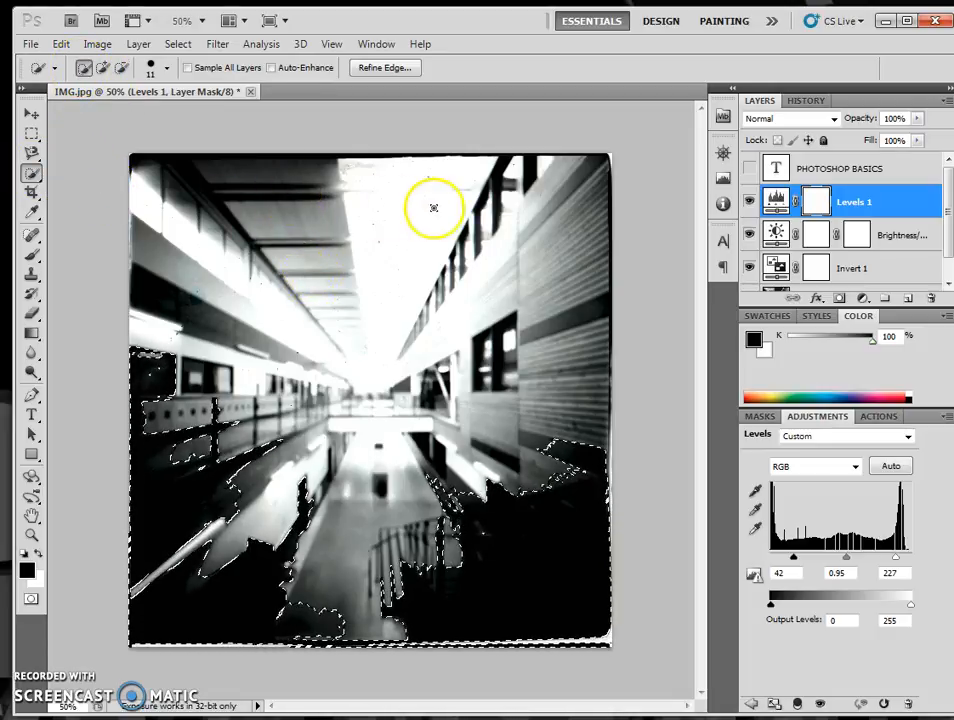
{"action": "left_click_drag", "start_coordinate": [424, 202], "coordinate": [413, 257]}
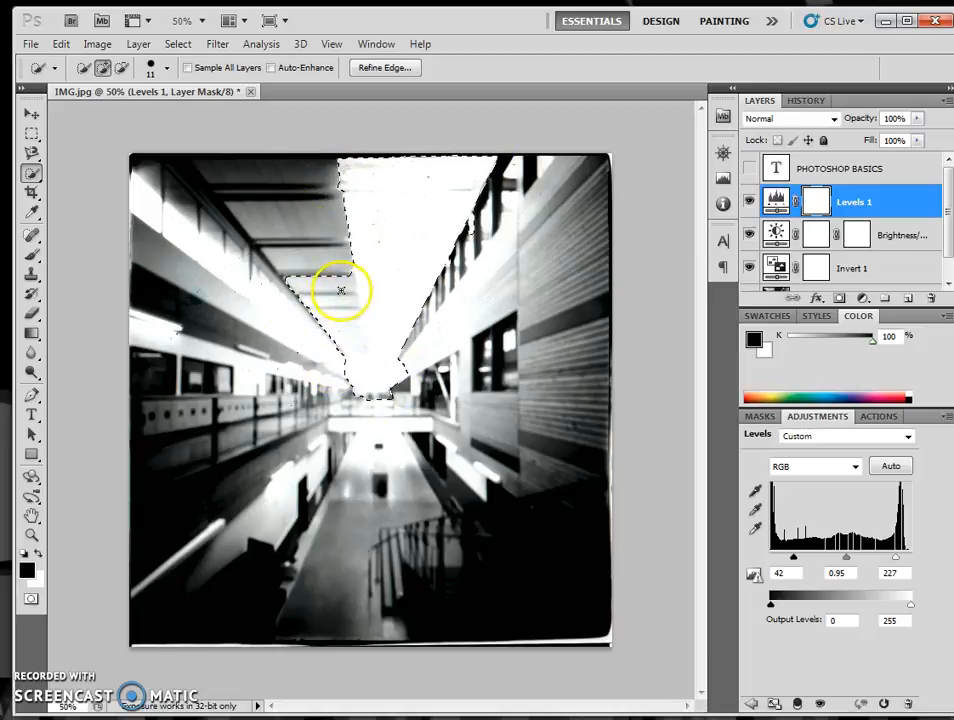
{"action": "left_click_drag", "start_coordinate": [320, 272], "coordinate": [230, 164]}
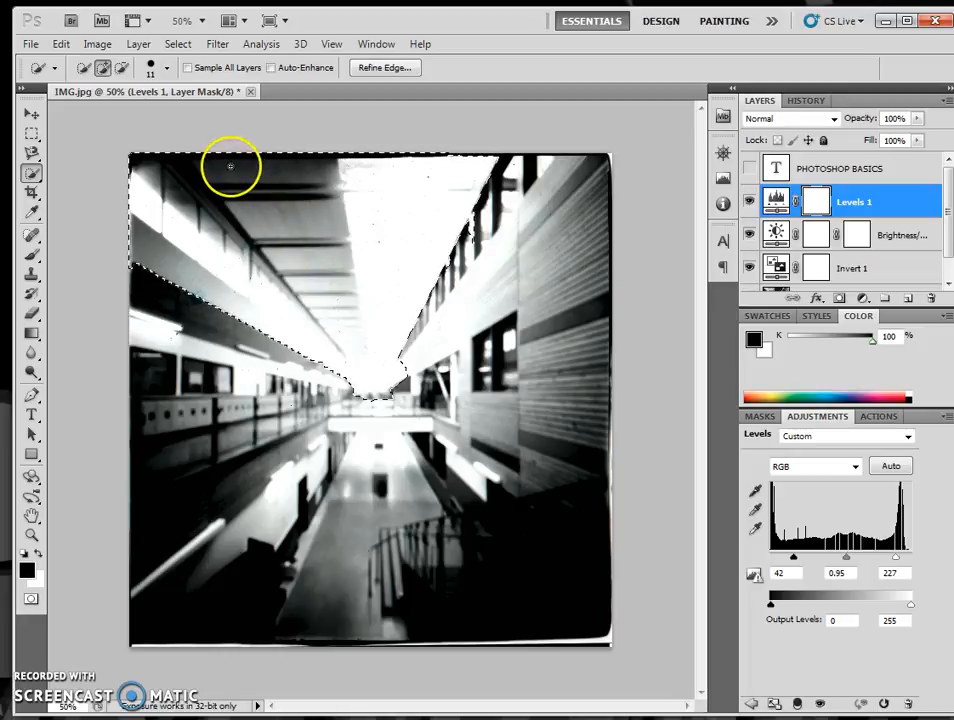
{"action": "left_click", "coordinate": [121, 67]}
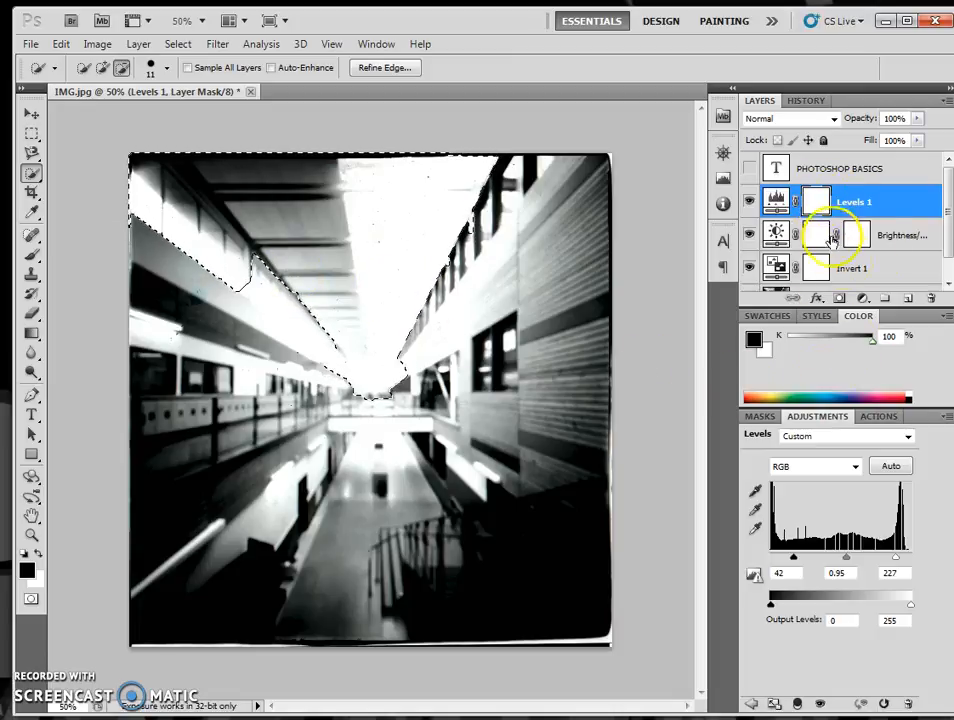
Step: Add a second mask to the Levels 1 adjustment layer
{"action": "left_click", "coordinate": [838, 299]}
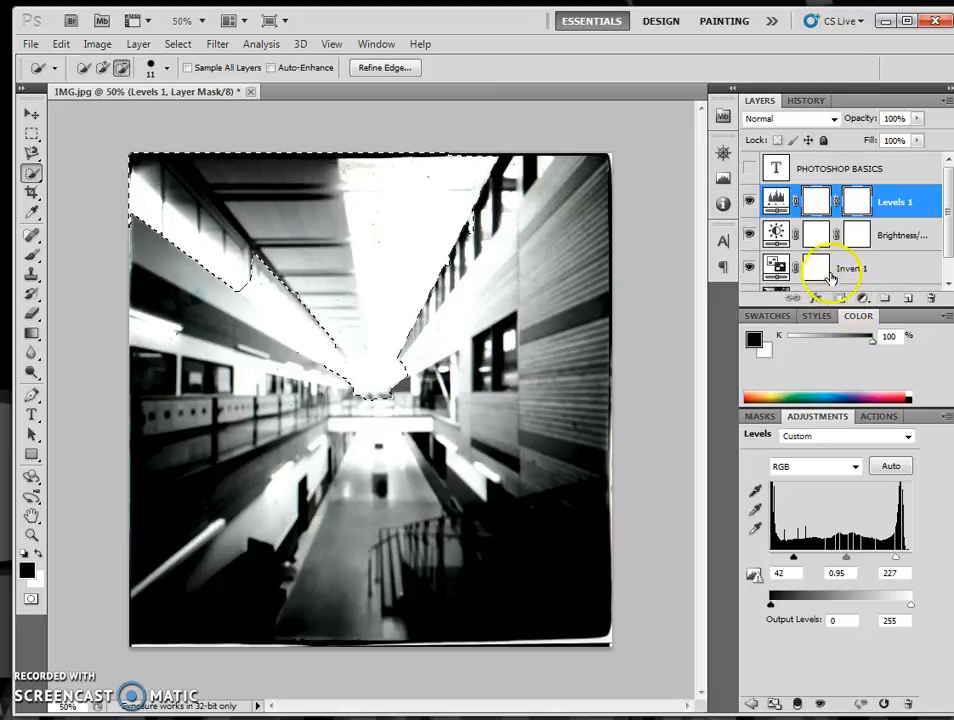
{"action": "scroll", "coordinate": [820, 283], "scroll_direction": "down", "scroll_amount": 1}
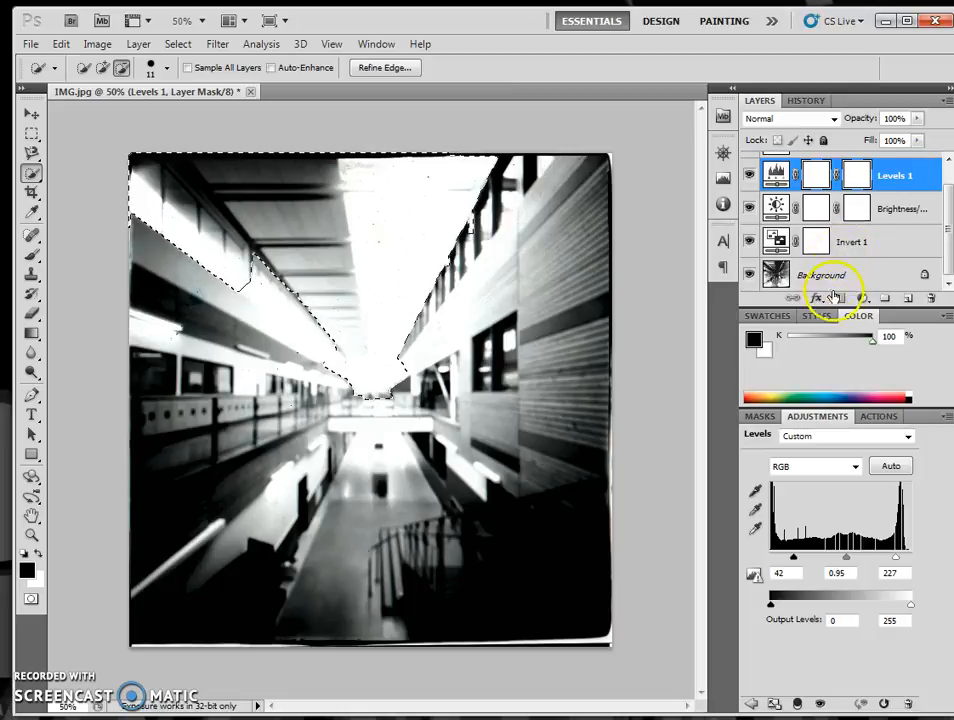
{"action": "scroll", "coordinate": [820, 195], "scroll_direction": "up", "scroll_amount": 1}
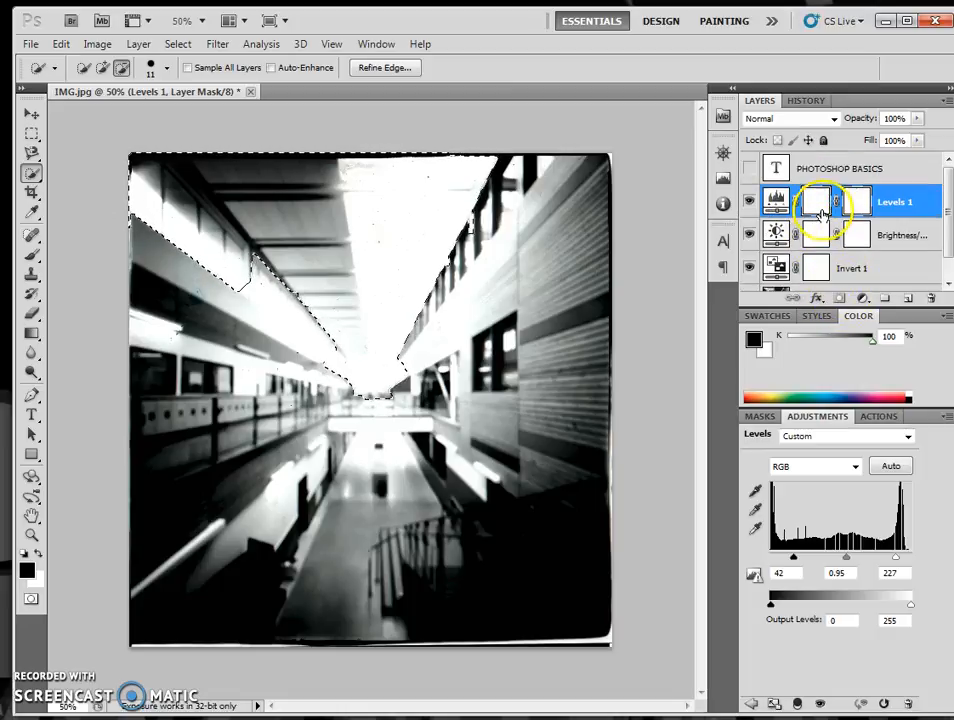
Step: Add a Hue/Saturation adjustment layer for the selected area directly above the Background, with hue +141 and saturation +93
{"action": "scroll", "coordinate": [803, 250], "scroll_direction": "down", "scroll_amount": 1}
{"action": "left_click", "coordinate": [790, 275]}
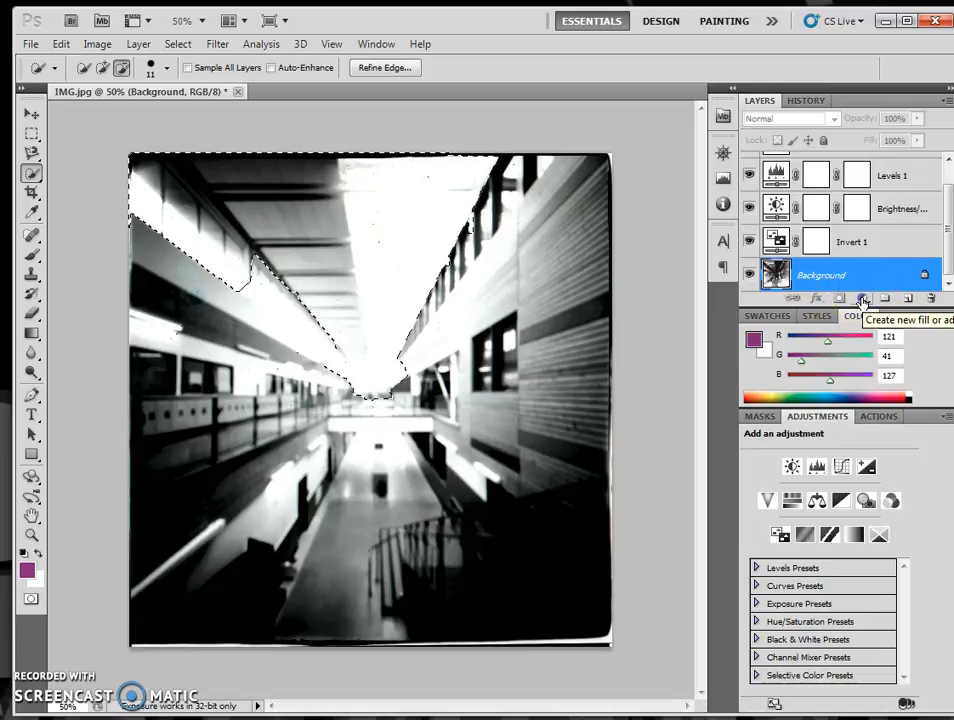
{"action": "left_click", "coordinate": [863, 300]}
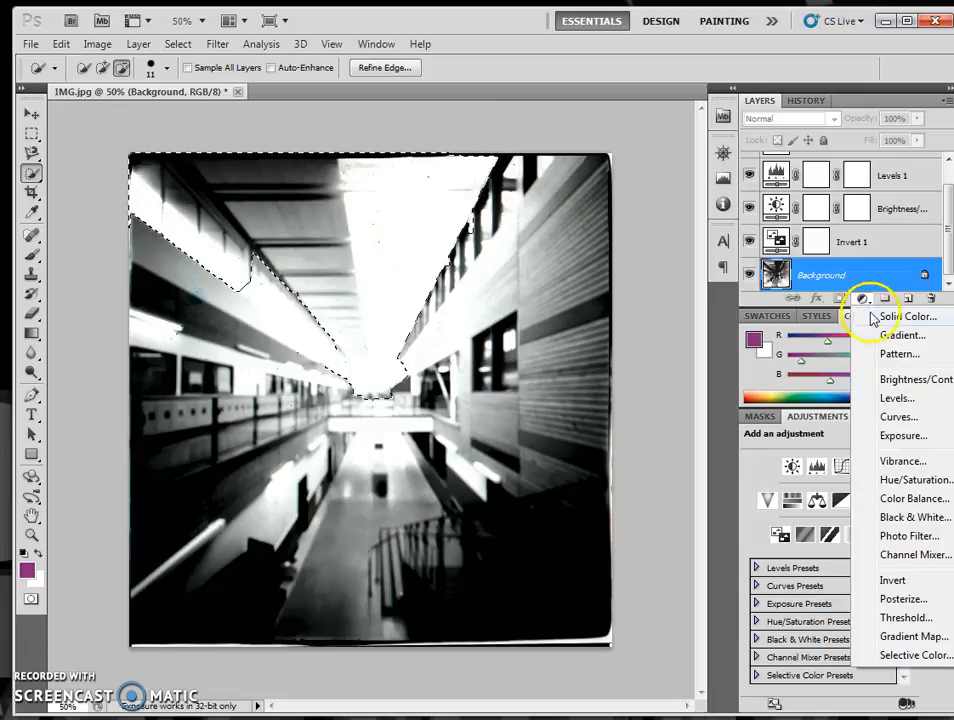
{"action": "left_click", "coordinate": [907, 482]}
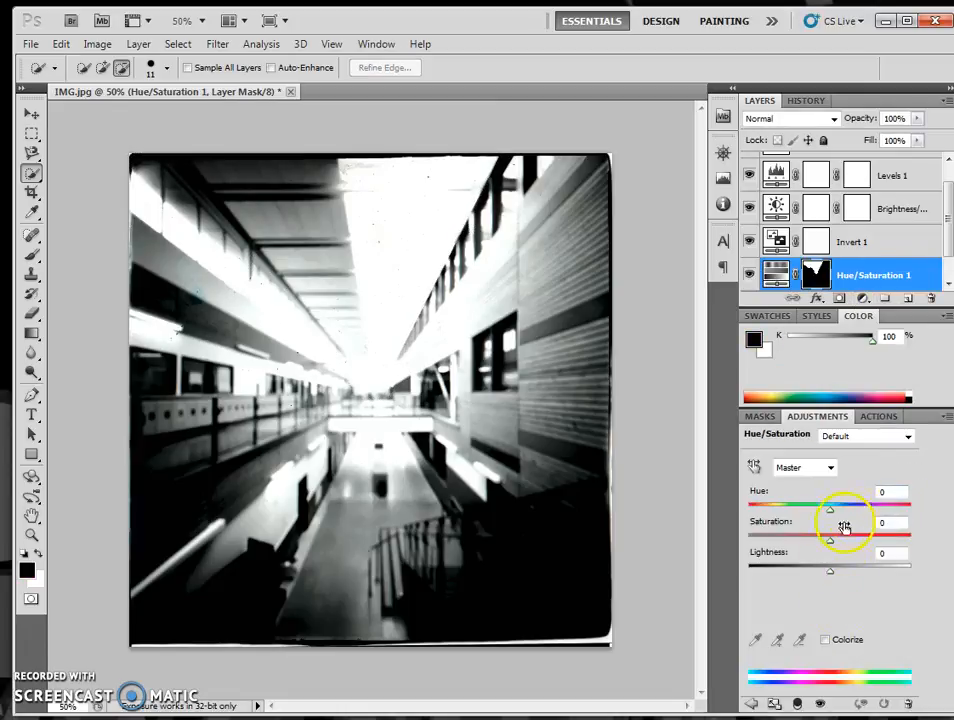
{"action": "left_click_drag", "start_coordinate": [837, 508], "coordinate": [906, 548]}
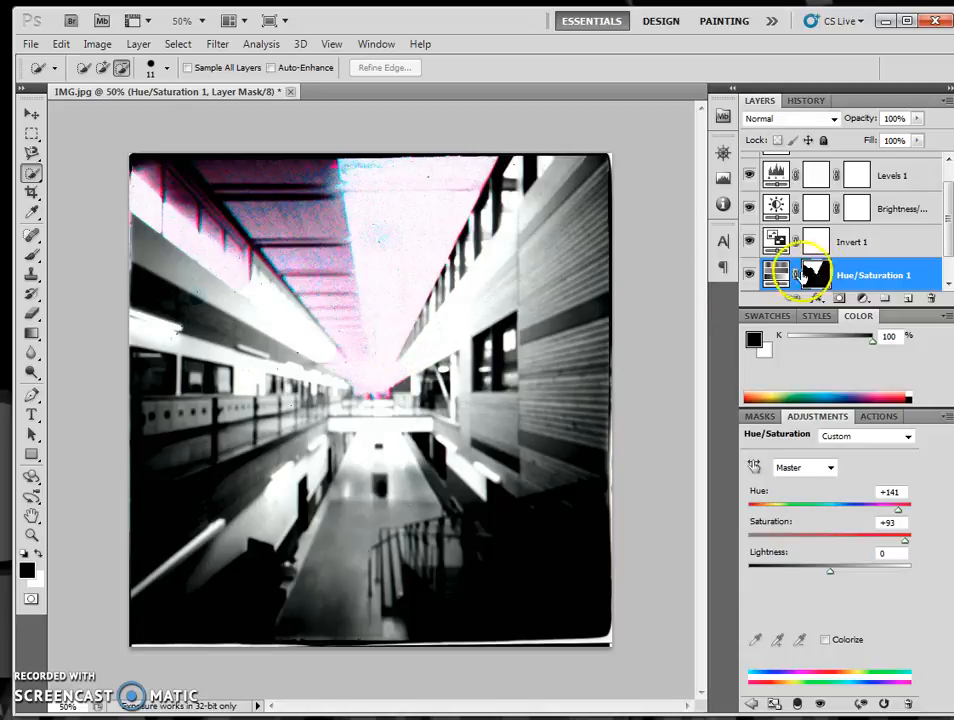
Step: Paint black on the Hue/Saturation mask with a soft 123 px brush along the right side of the skylight
{"action": "left_click", "coordinate": [31, 254]}
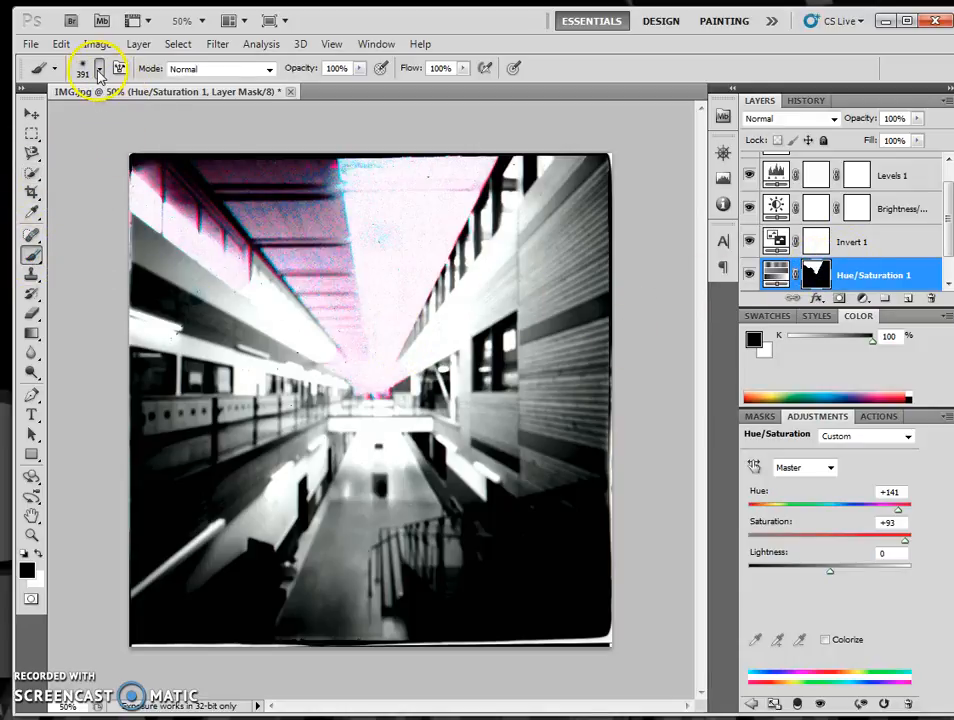
{"action": "left_click", "coordinate": [99, 72]}
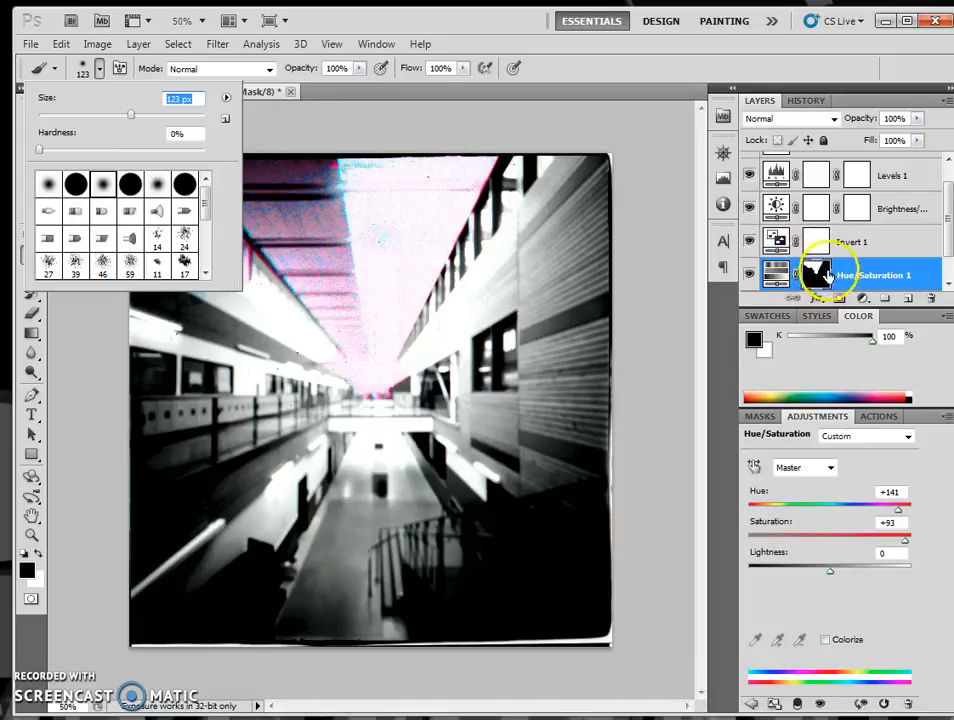
{"action": "scroll", "coordinate": [834, 288], "scroll_direction": "down", "scroll_amount": 1}
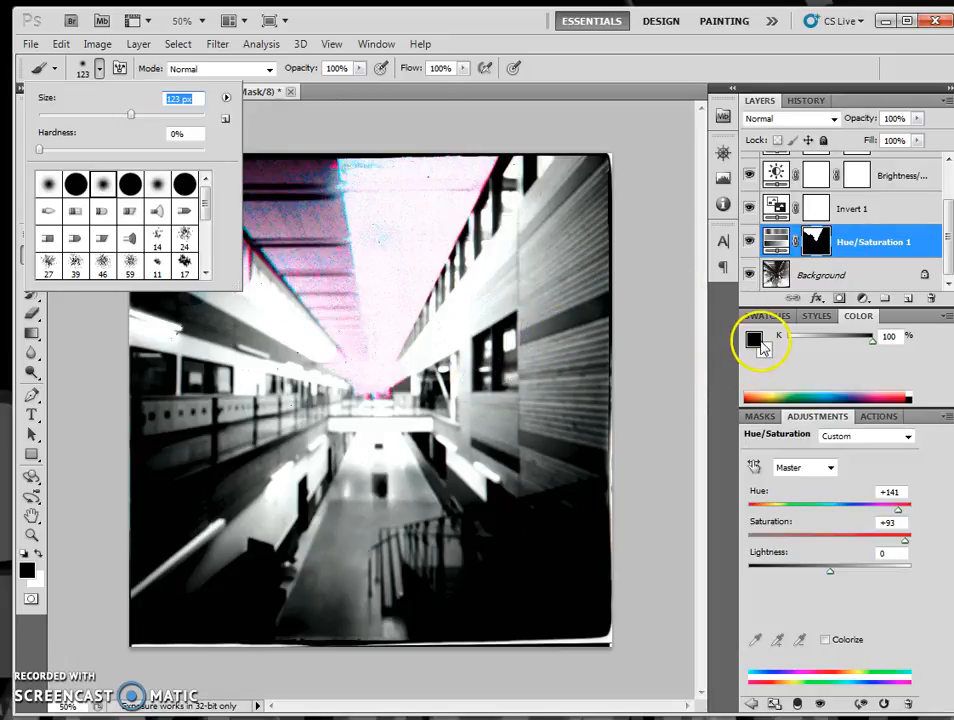
{"action": "mouse_move", "coordinate": [494, 168]}
{"action": "left_mouse_down"}
{"action": "mouse_move", "coordinate": [401, 329]}
{"action": "mouse_move", "coordinate": [414, 232]}
{"action": "mouse_move", "coordinate": [441, 167]}
{"action": "mouse_move", "coordinate": [448, 186]}
{"action": "mouse_move", "coordinate": [423, 294]}
{"action": "left_mouse_up"}
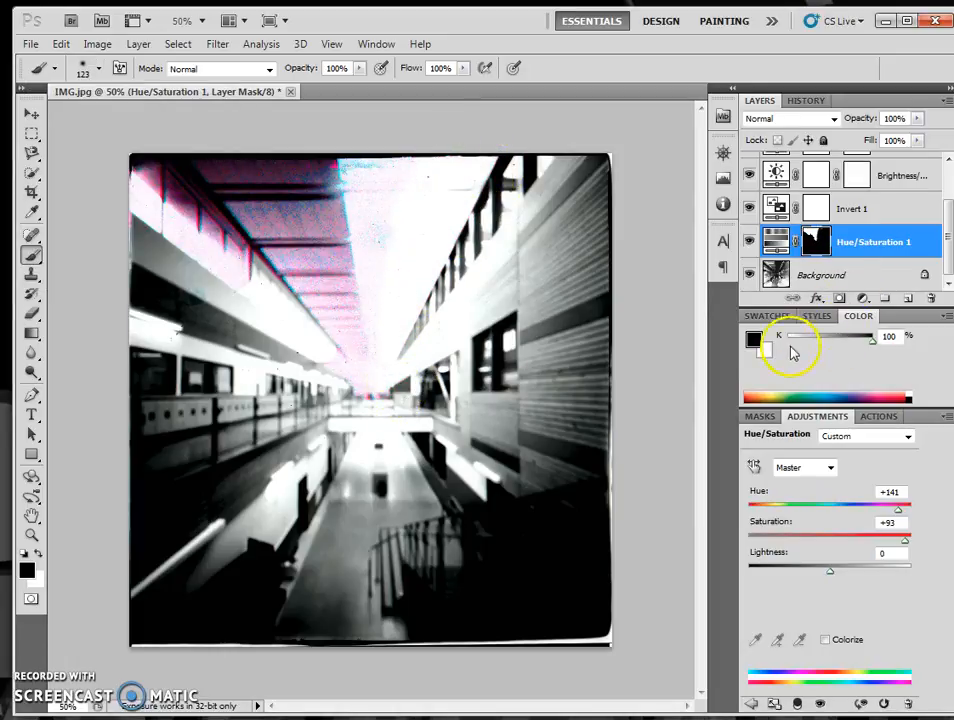
Step: Set the foreground colour to white (K 0%) and paint the mask from the vanishing point down over the central floor
{"action": "left_click_drag", "start_coordinate": [871, 345], "coordinate": [783, 339]}
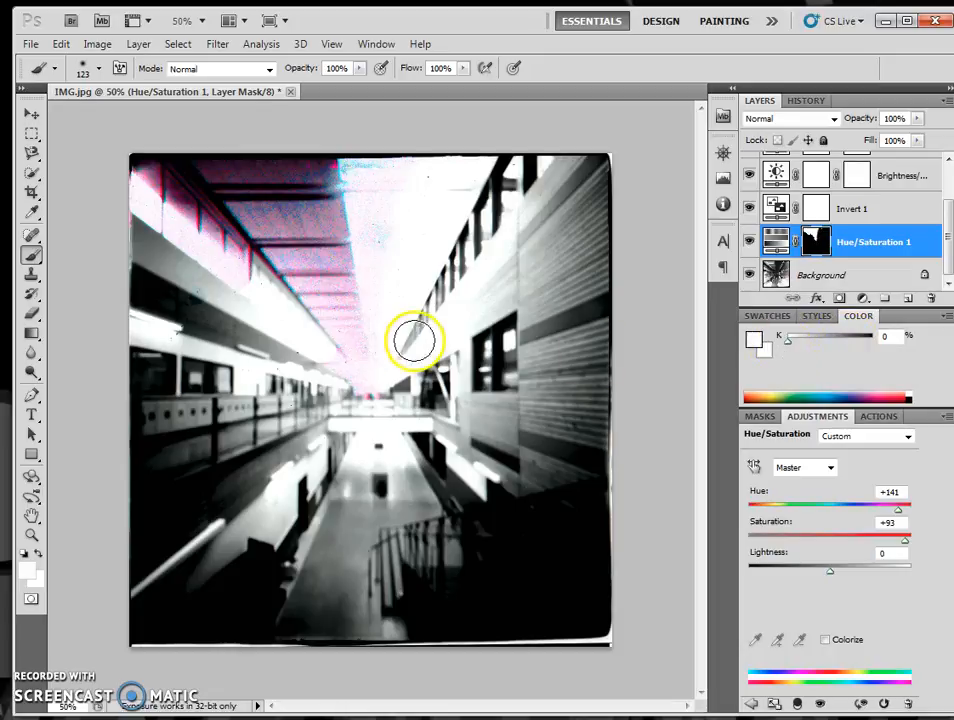
{"action": "mouse_move", "coordinate": [375, 384]}
{"action": "left_mouse_down"}
{"action": "mouse_move", "coordinate": [368, 433]}
{"action": "mouse_move", "coordinate": [382, 506]}
{"action": "mouse_move", "coordinate": [395, 466]}
{"action": "mouse_move", "coordinate": [420, 558]}
{"action": "mouse_move", "coordinate": [419, 577]}
{"action": "mouse_move", "coordinate": [370, 574]}
{"action": "mouse_move", "coordinate": [423, 550]}
{"action": "mouse_move", "coordinate": [404, 465]}
{"action": "mouse_move", "coordinate": [425, 601]}
{"action": "mouse_move", "coordinate": [355, 616]}
{"action": "mouse_move", "coordinate": [379, 465]}
{"action": "mouse_move", "coordinate": [294, 623]}
{"action": "mouse_move", "coordinate": [360, 631]}
{"action": "mouse_move", "coordinate": [378, 599]}
{"action": "mouse_move", "coordinate": [419, 588]}
{"action": "mouse_move", "coordinate": [432, 541]}
{"action": "mouse_move", "coordinate": [419, 593]}
{"action": "mouse_move", "coordinate": [388, 624]}
{"action": "left_mouse_up"}
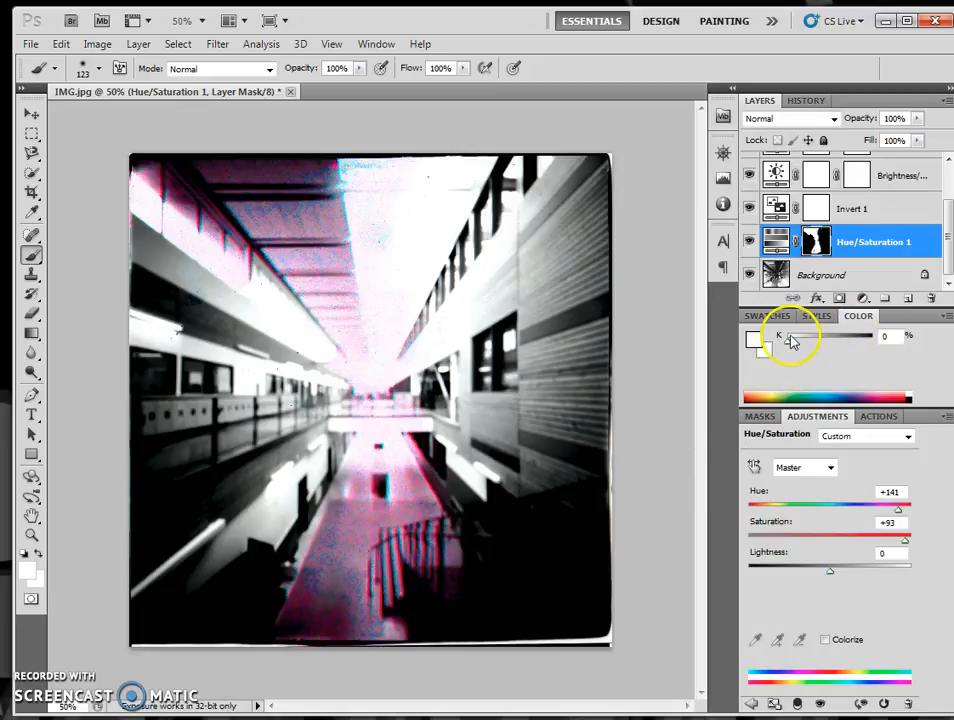
Step: Set the foreground colour to grey (K 50%) and paint the Hue/Saturation mask over the lower floor and staircase
{"action": "mouse_move", "coordinate": [792, 345]}
{"action": "left_mouse_down"}
{"action": "mouse_move", "coordinate": [837, 341]}
{"action": "mouse_move", "coordinate": [830, 336]}
{"action": "left_mouse_up"}
{"action": "mouse_move", "coordinate": [492, 549]}
{"action": "left_mouse_down"}
{"action": "mouse_move", "coordinate": [446, 555]}
{"action": "mouse_move", "coordinate": [449, 510]}
{"action": "mouse_move", "coordinate": [401, 578]}
{"action": "mouse_move", "coordinate": [419, 479]}
{"action": "mouse_move", "coordinate": [396, 610]}
{"action": "mouse_move", "coordinate": [372, 624]}
{"action": "mouse_move", "coordinate": [449, 512]}
{"action": "mouse_move", "coordinate": [448, 558]}
{"action": "mouse_move", "coordinate": [378, 667]}
{"action": "mouse_move", "coordinate": [485, 504]}
{"action": "mouse_move", "coordinate": [415, 608]}
{"action": "mouse_move", "coordinate": [401, 583]}
{"action": "mouse_move", "coordinate": [433, 479]}
{"action": "mouse_move", "coordinate": [421, 481]}
{"action": "mouse_move", "coordinate": [381, 631]}
{"action": "mouse_move", "coordinate": [435, 568]}
{"action": "mouse_move", "coordinate": [419, 588]}
{"action": "mouse_move", "coordinate": [301, 639]}
{"action": "mouse_move", "coordinate": [352, 603]}
{"action": "mouse_move", "coordinate": [304, 580]}
{"action": "mouse_move", "coordinate": [438, 549]}
{"action": "mouse_move", "coordinate": [302, 527]}
{"action": "mouse_move", "coordinate": [429, 496]}
{"action": "mouse_move", "coordinate": [279, 623]}
{"action": "mouse_move", "coordinate": [370, 640]}
{"action": "mouse_move", "coordinate": [561, 574]}
{"action": "mouse_move", "coordinate": [626, 489]}
{"action": "left_mouse_up"}
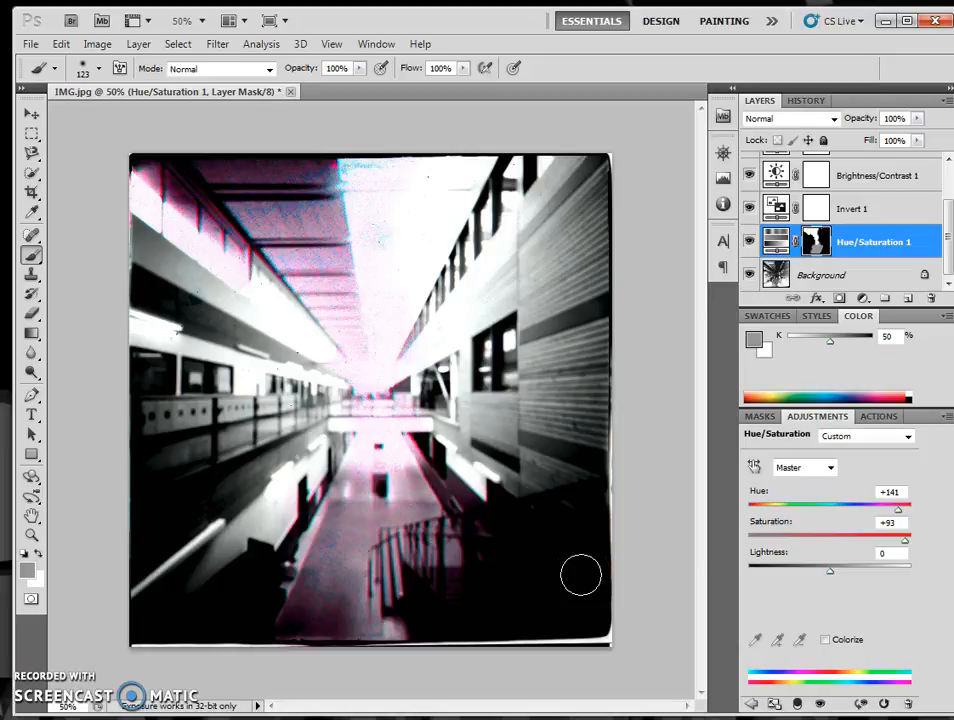
{"action": "mouse_move", "coordinate": [947, 222]}
{"action": "left_mouse_down"}
{"action": "mouse_move", "coordinate": [947, 232]}
{"action": "mouse_move", "coordinate": [940, 207]}
{"action": "left_mouse_up"}
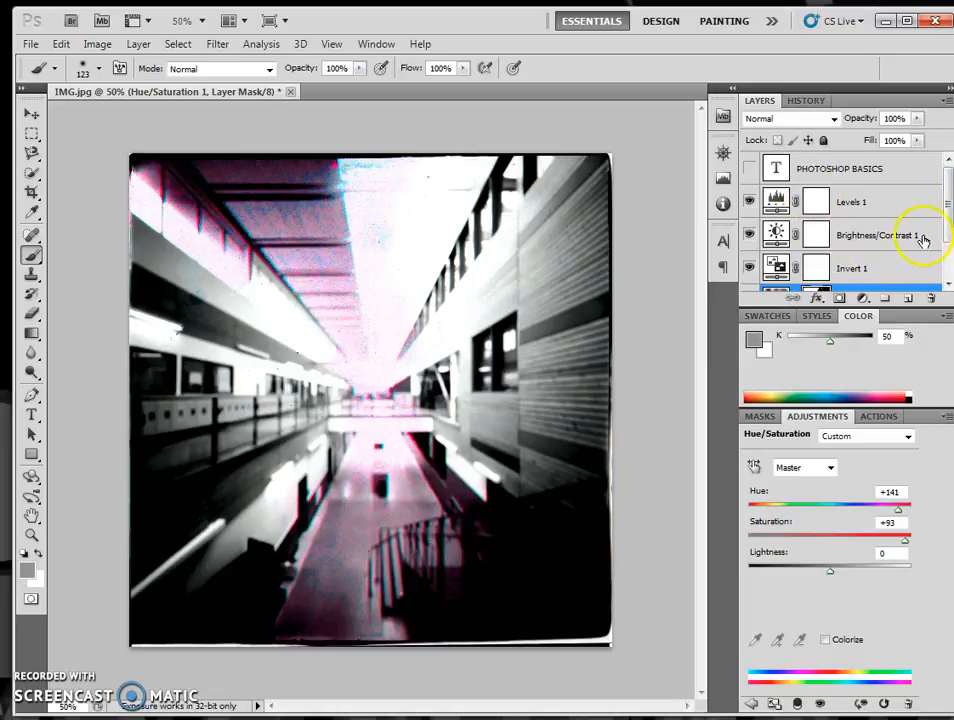
{"action": "left_click_drag", "start_coordinate": [948, 212], "coordinate": [945, 258]}
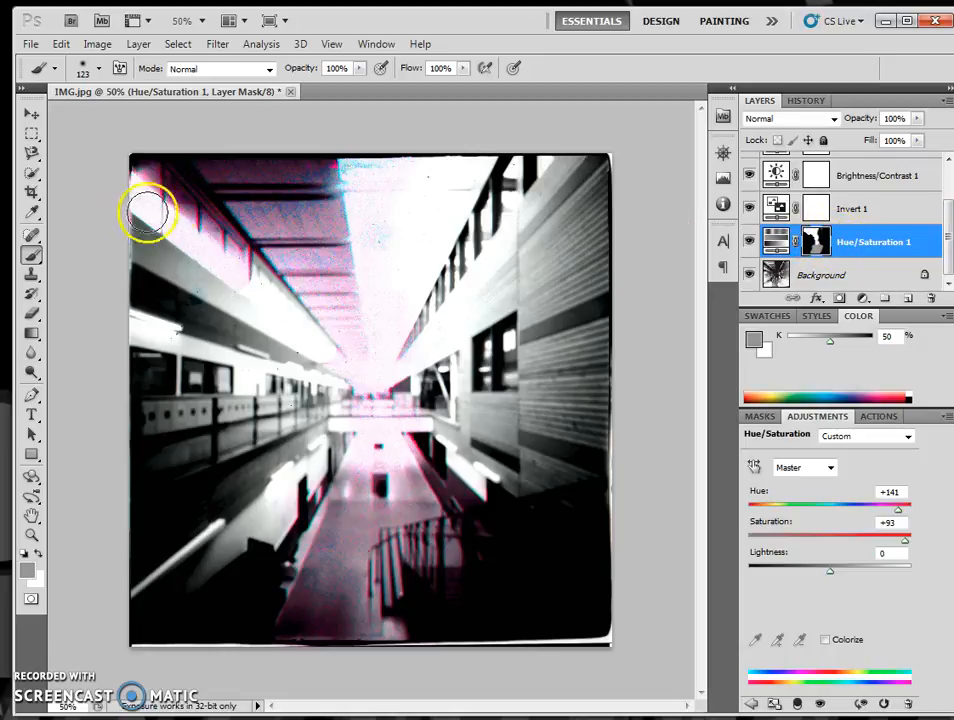
Step: Select the dark window on the right-hand wall with the Quick Selection tool and add a Color Balance adjustment layer for it
{"action": "left_click", "coordinate": [31, 171]}
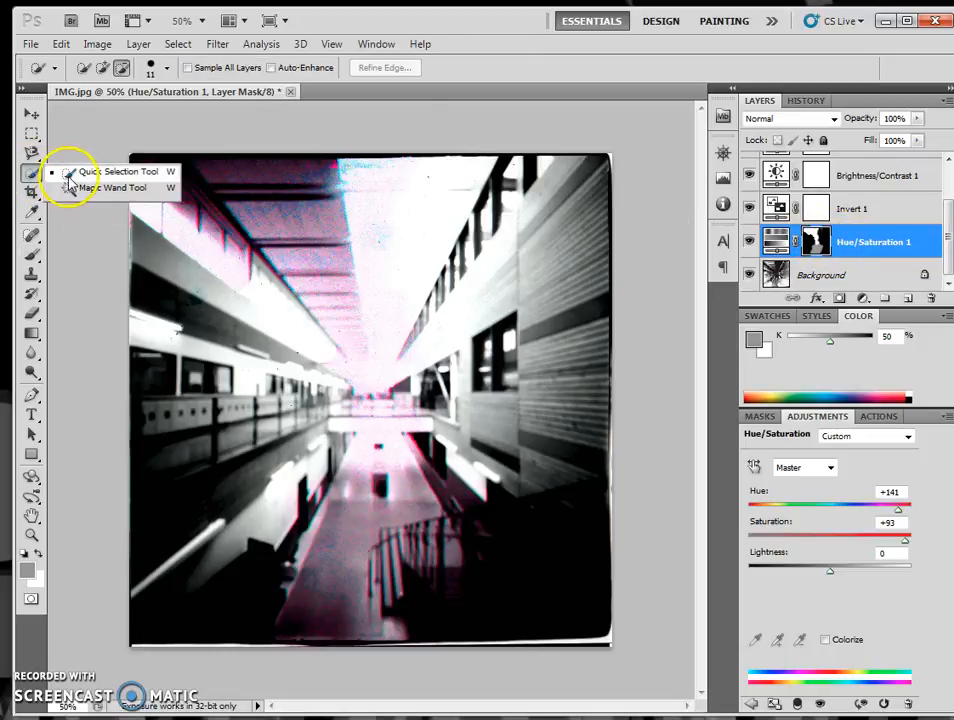
{"action": "left_click", "coordinate": [68, 175]}
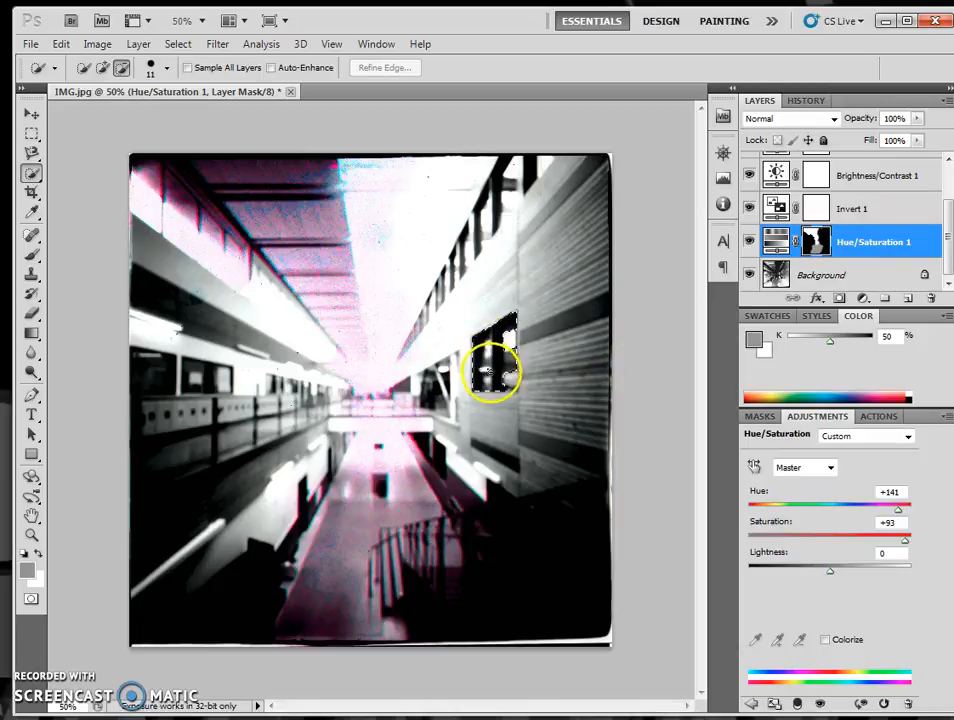
{"action": "left_click_drag", "start_coordinate": [510, 378], "coordinate": [515, 383]}
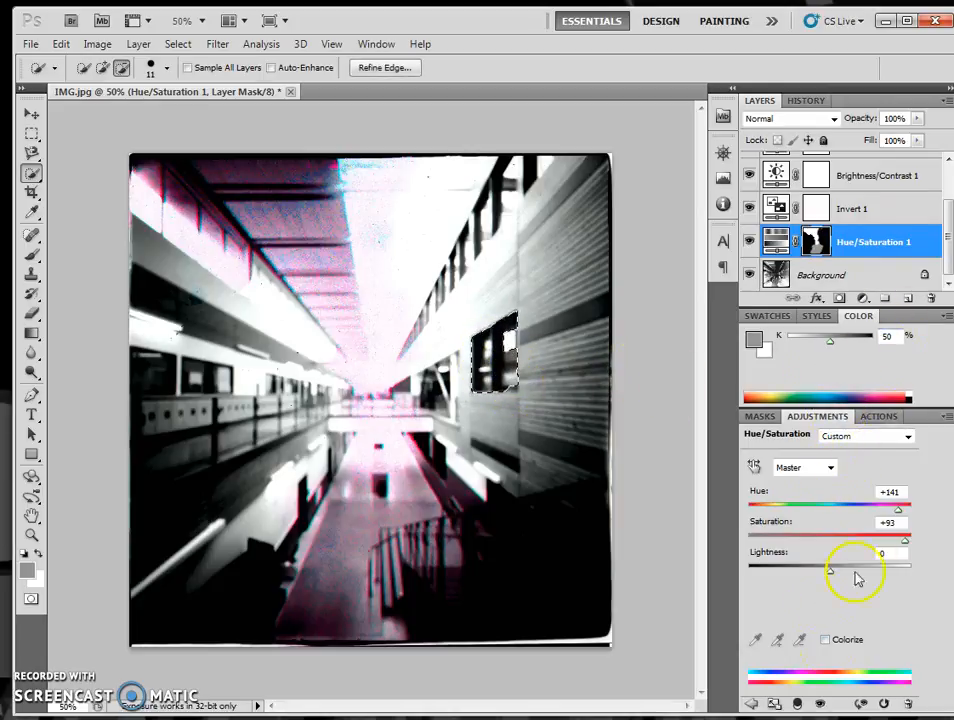
{"action": "left_click", "coordinate": [863, 300]}
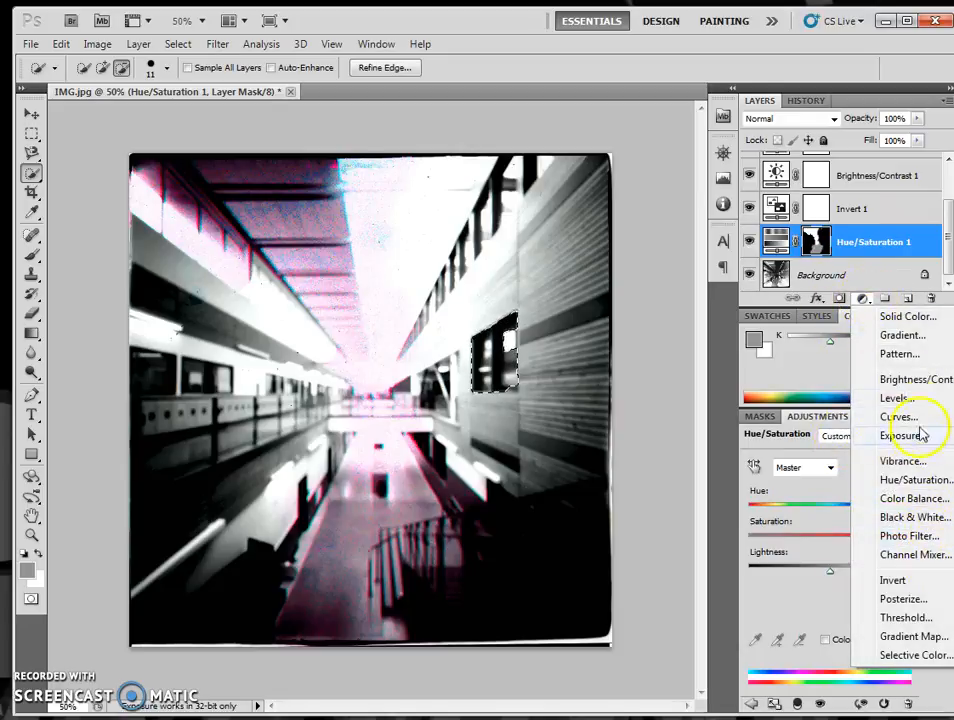
{"action": "left_click", "coordinate": [927, 505]}
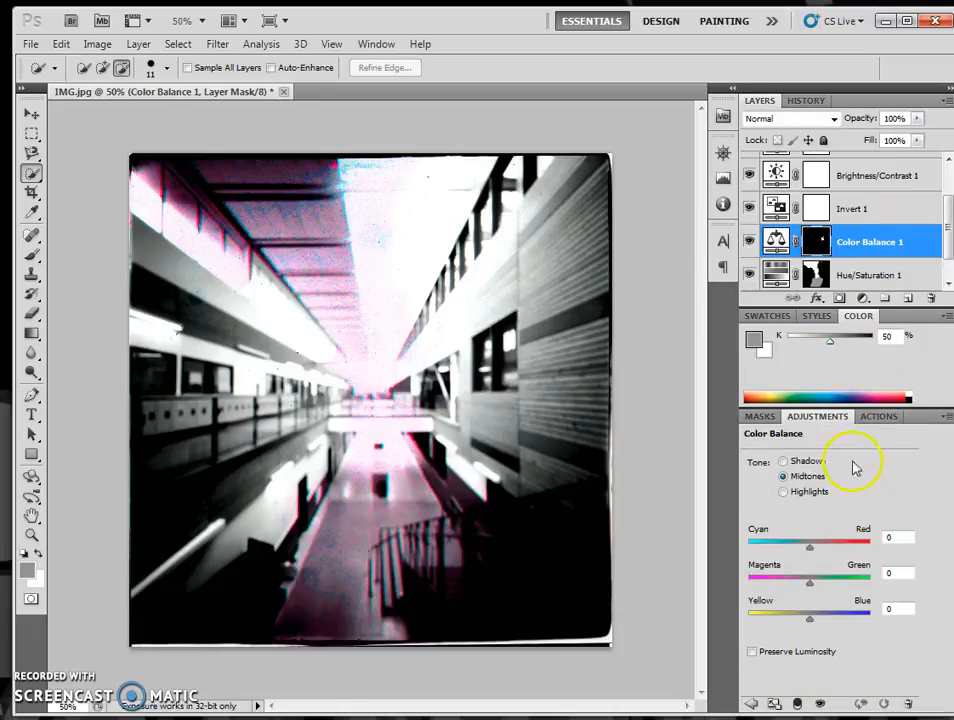